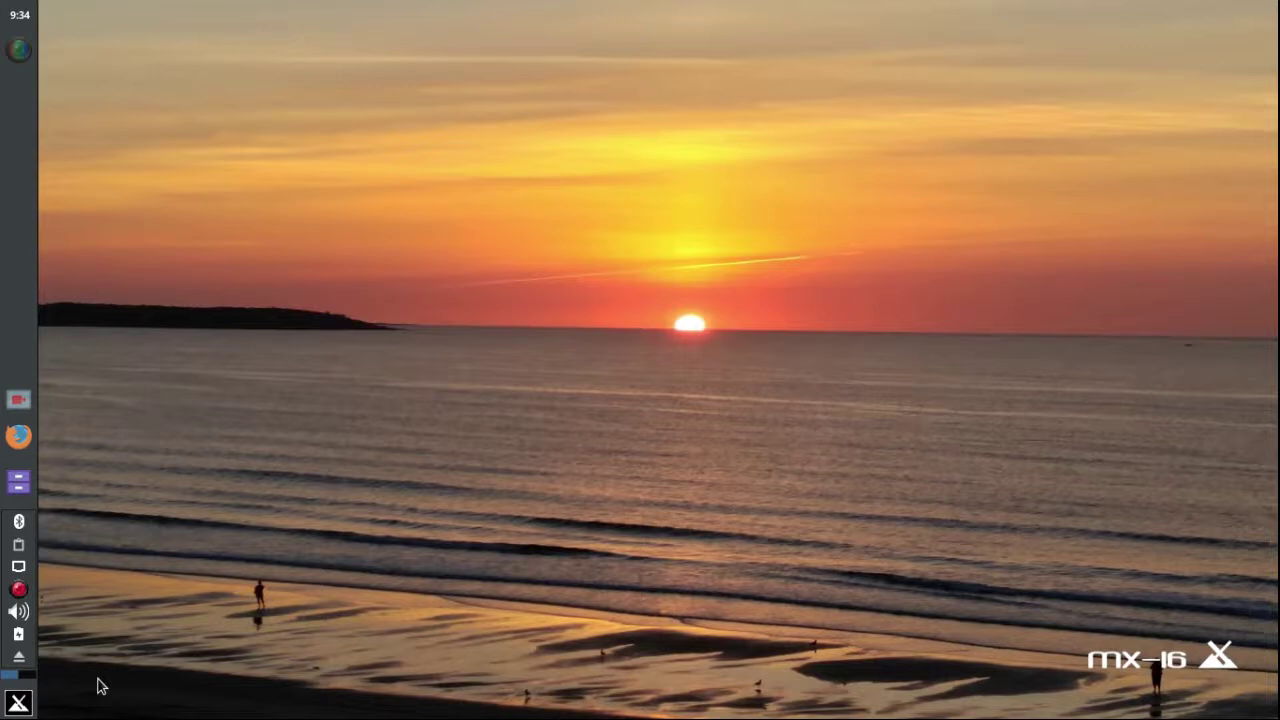
Step: Launch MX Welcome by searching 'wel' in the Whisker Menu
{"action": "left_click", "coordinate": [20, 703]}
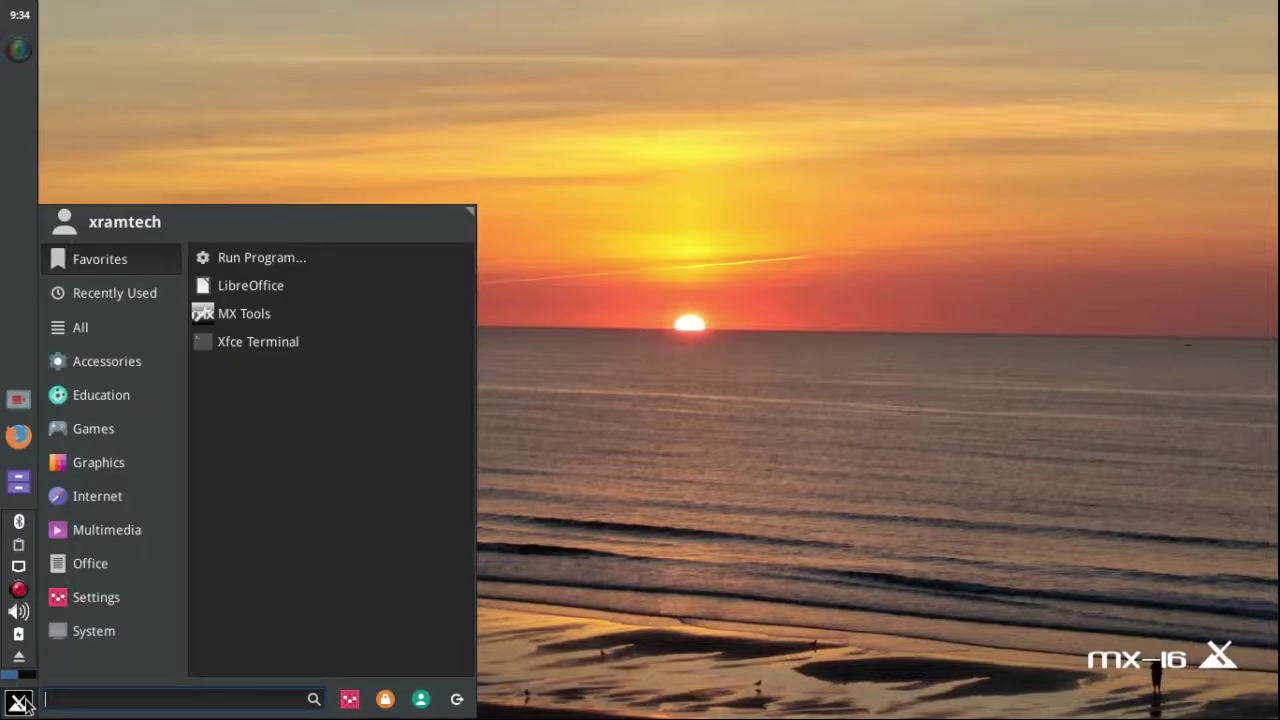
{"action": "type", "text": "wel"}
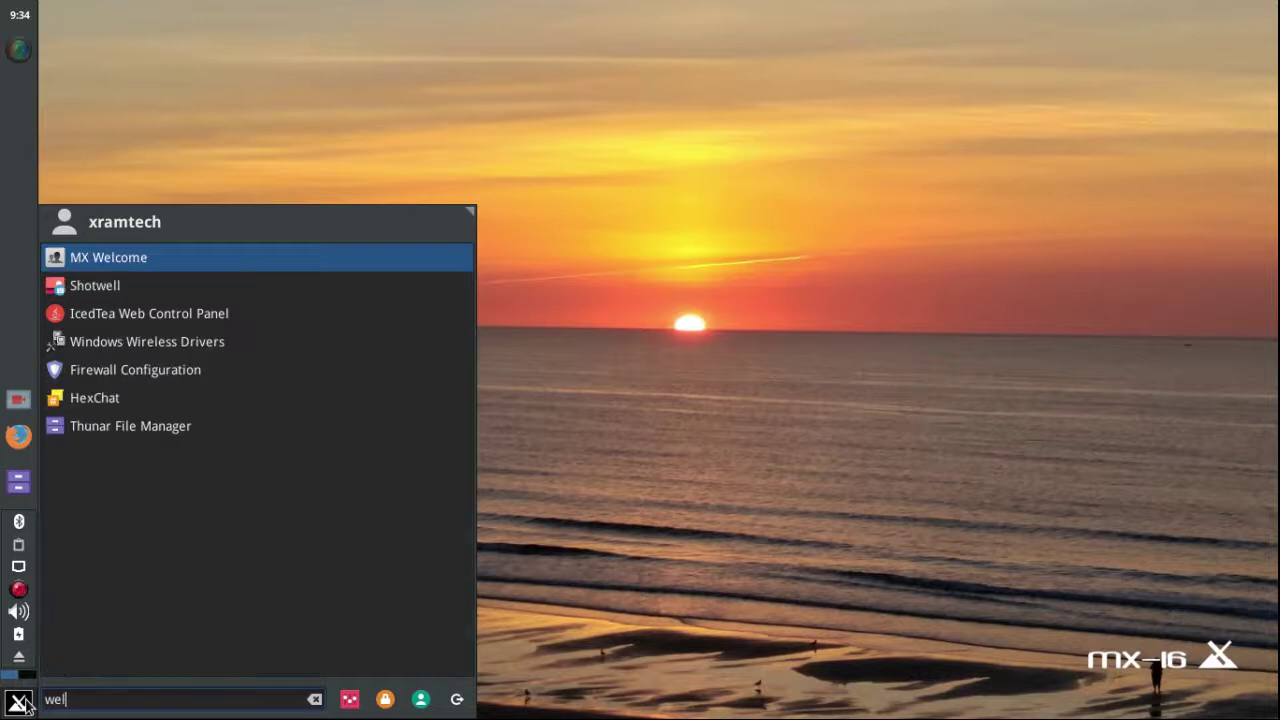
{"action": "left_click", "coordinate": [95, 257]}
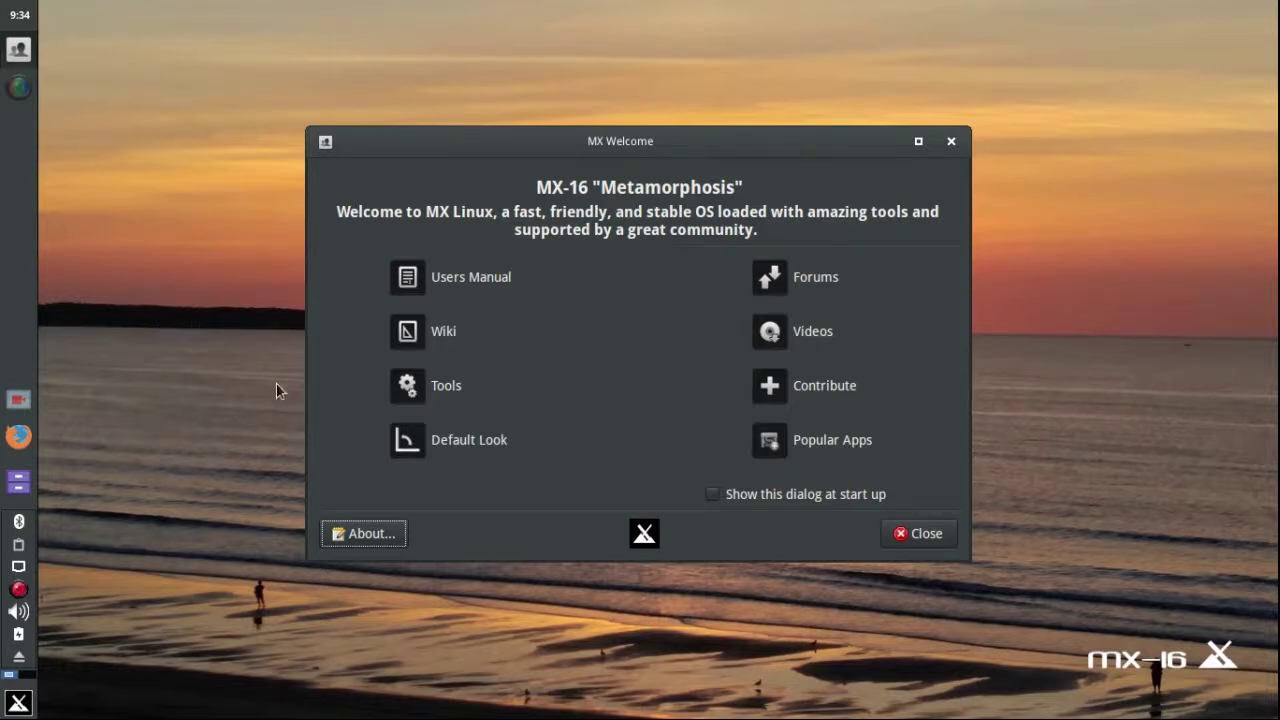
Step: Enable 'Display panel horizontally' in MX Default Look and apply the change
{"action": "left_click", "coordinate": [403, 443]}
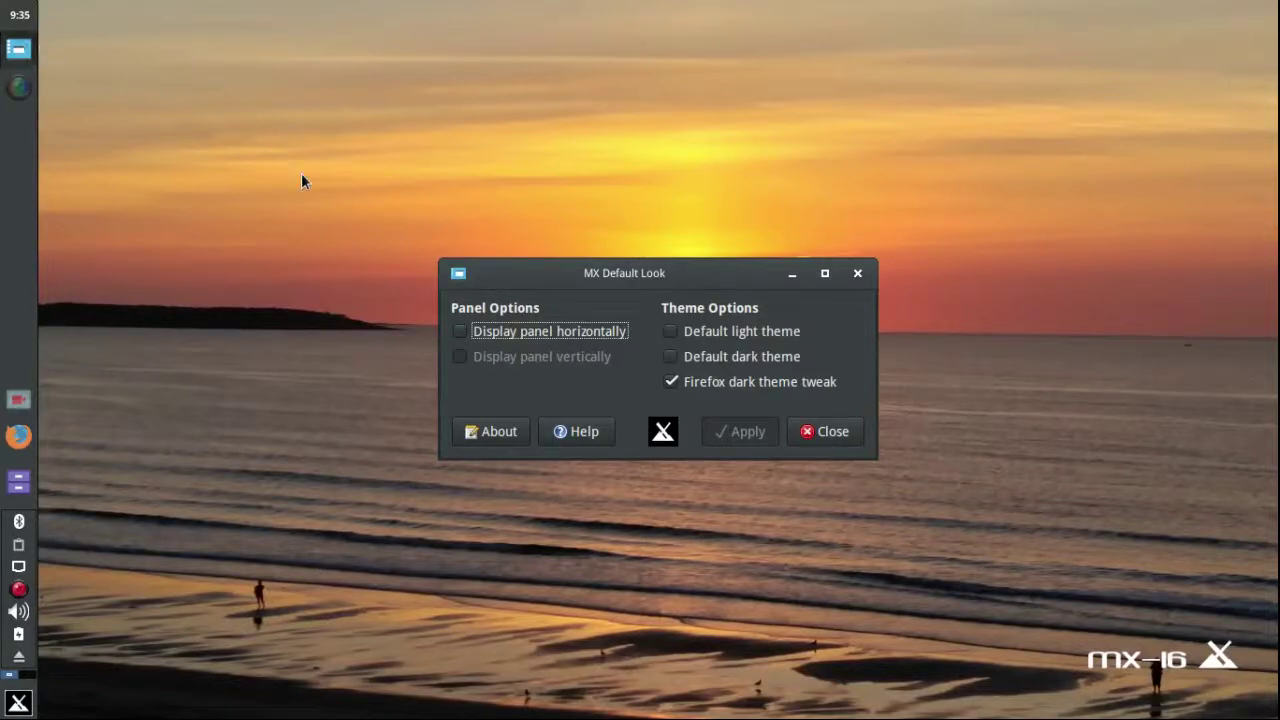
{"action": "left_click", "coordinate": [460, 333]}
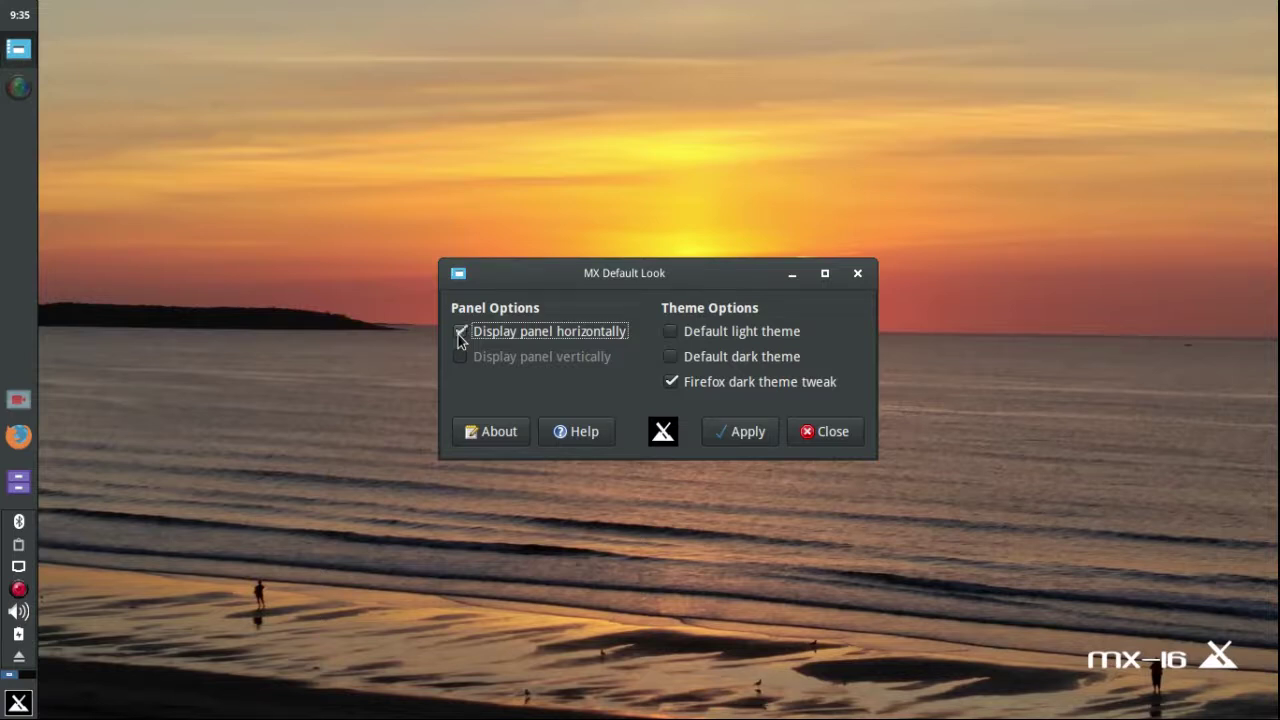
{"action": "left_click", "coordinate": [740, 432]}
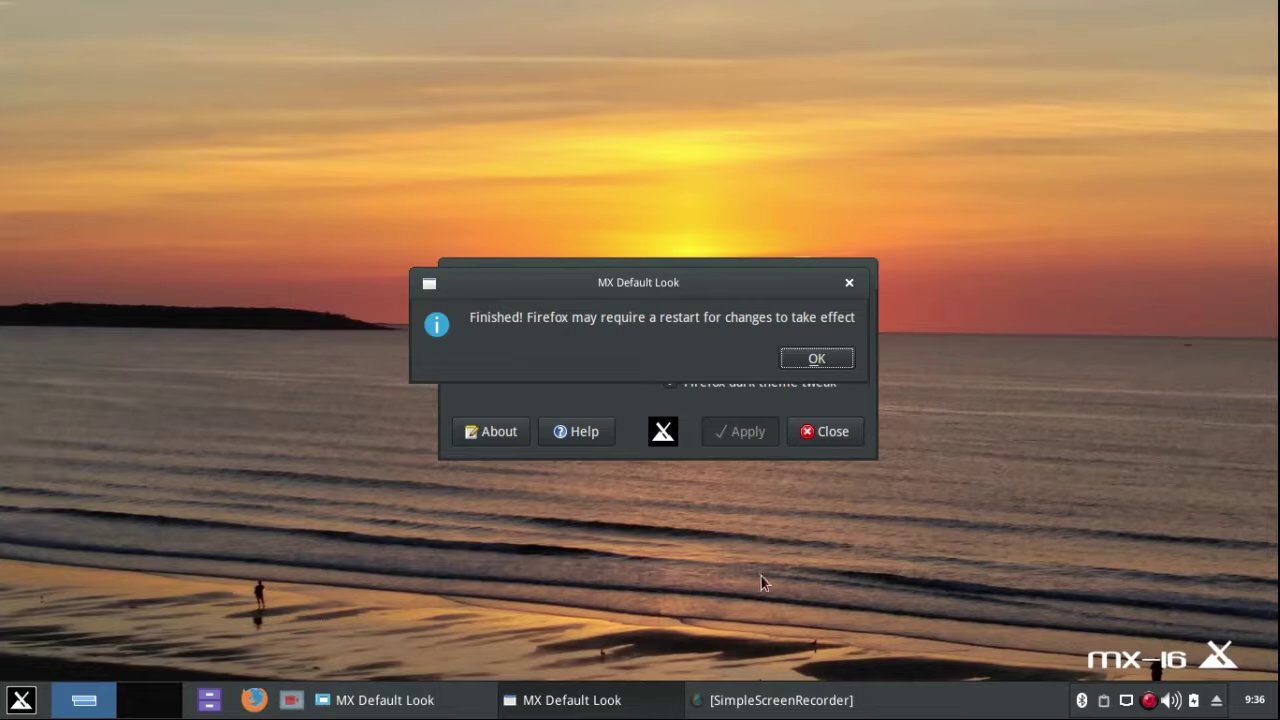
{"action": "left_click", "coordinate": [815, 359]}
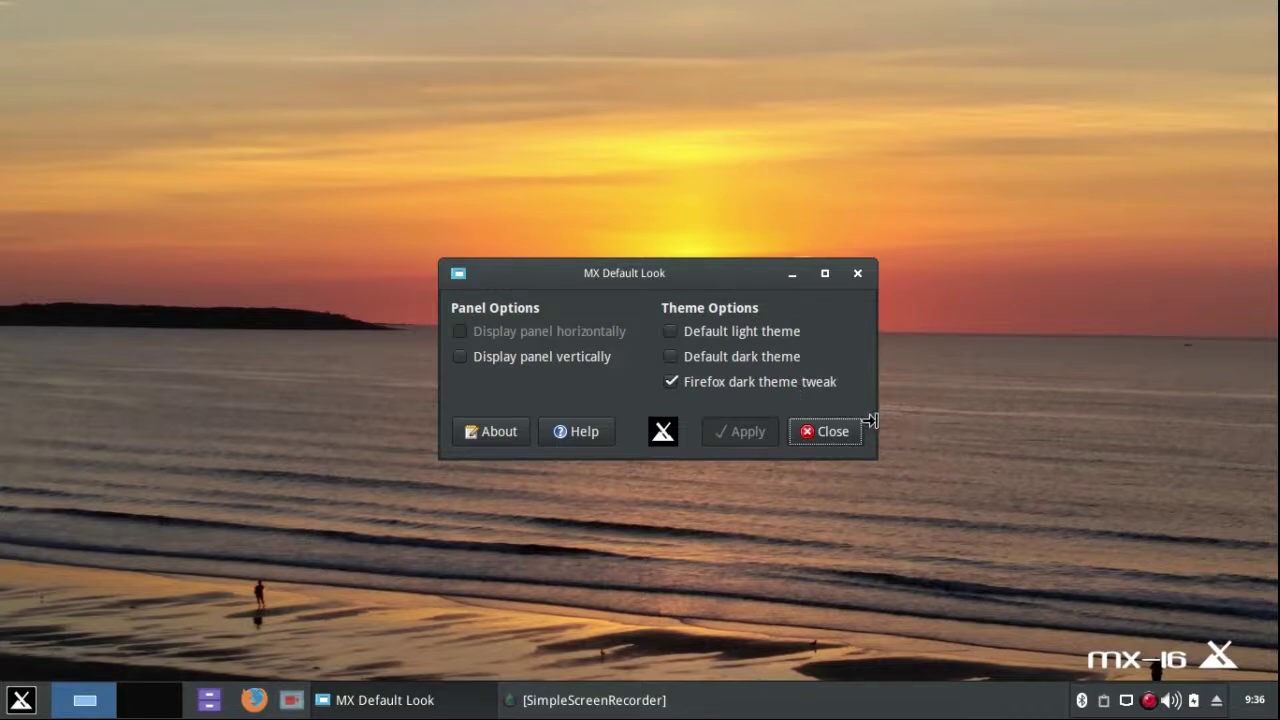
Step: Close Default Look and shrink the panel Row Size from 40 to 27 pixels in Panel Preferences
{"action": "left_click", "coordinate": [858, 273]}
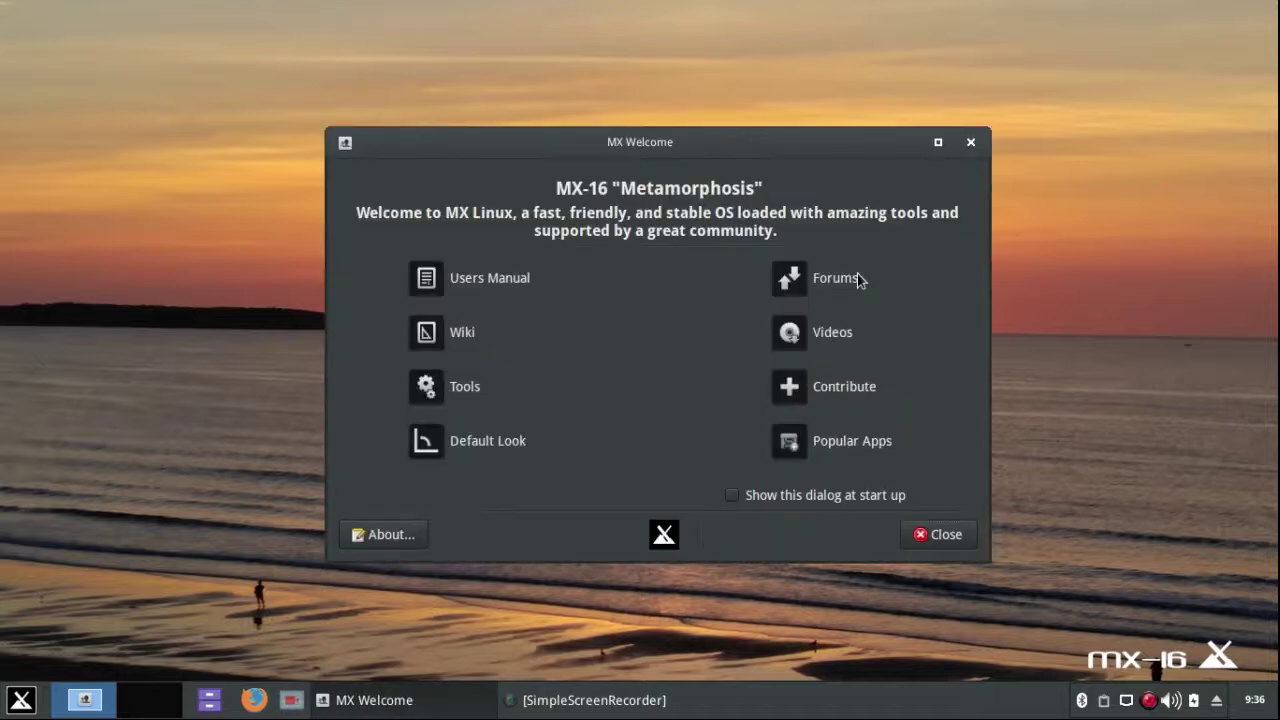
{"action": "right_click", "coordinate": [816, 698]}
{"action": "mouse_move", "coordinate": [820, 688]}
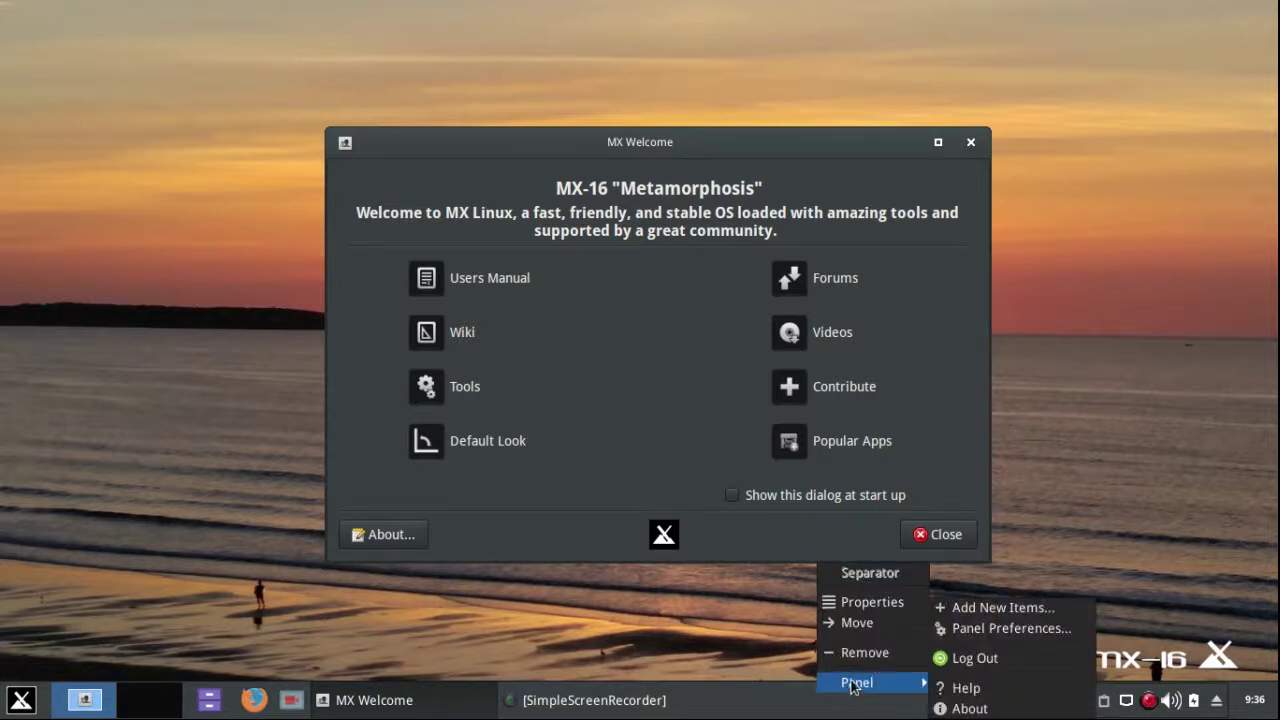
{"action": "left_click", "coordinate": [976, 629]}
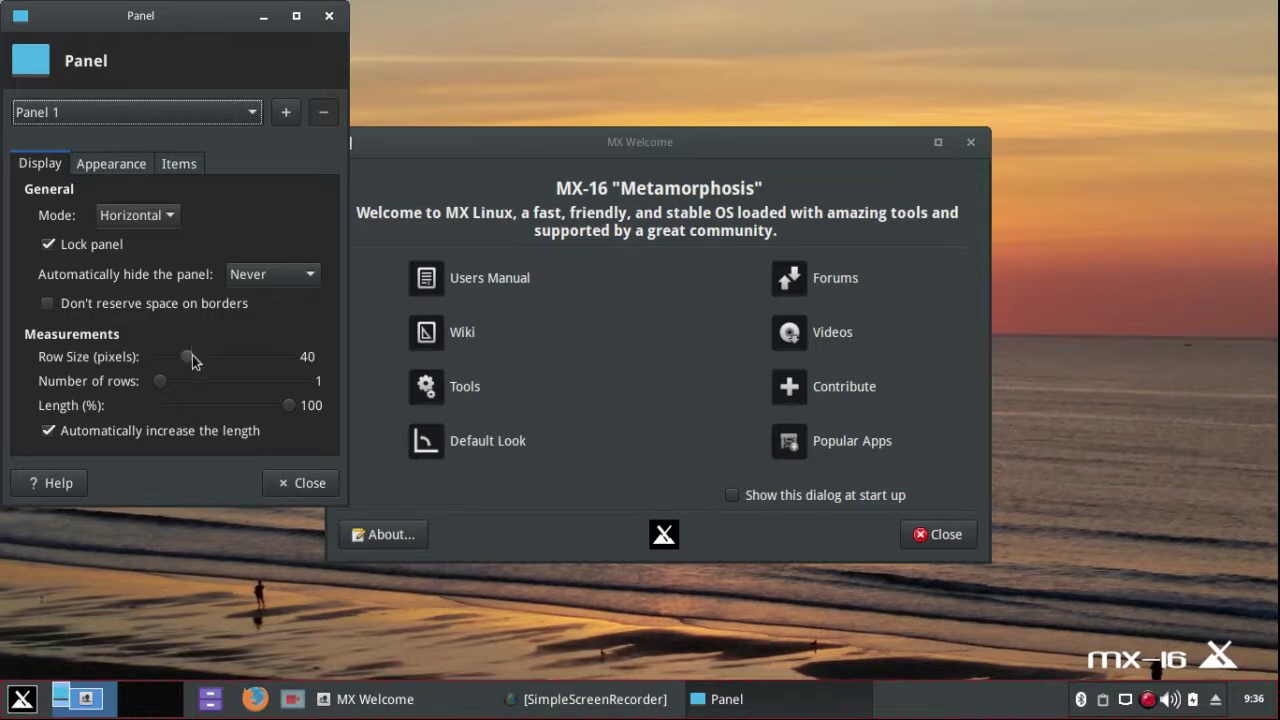
{"action": "left_click_drag", "start_coordinate": [187, 357], "coordinate": [178, 356]}
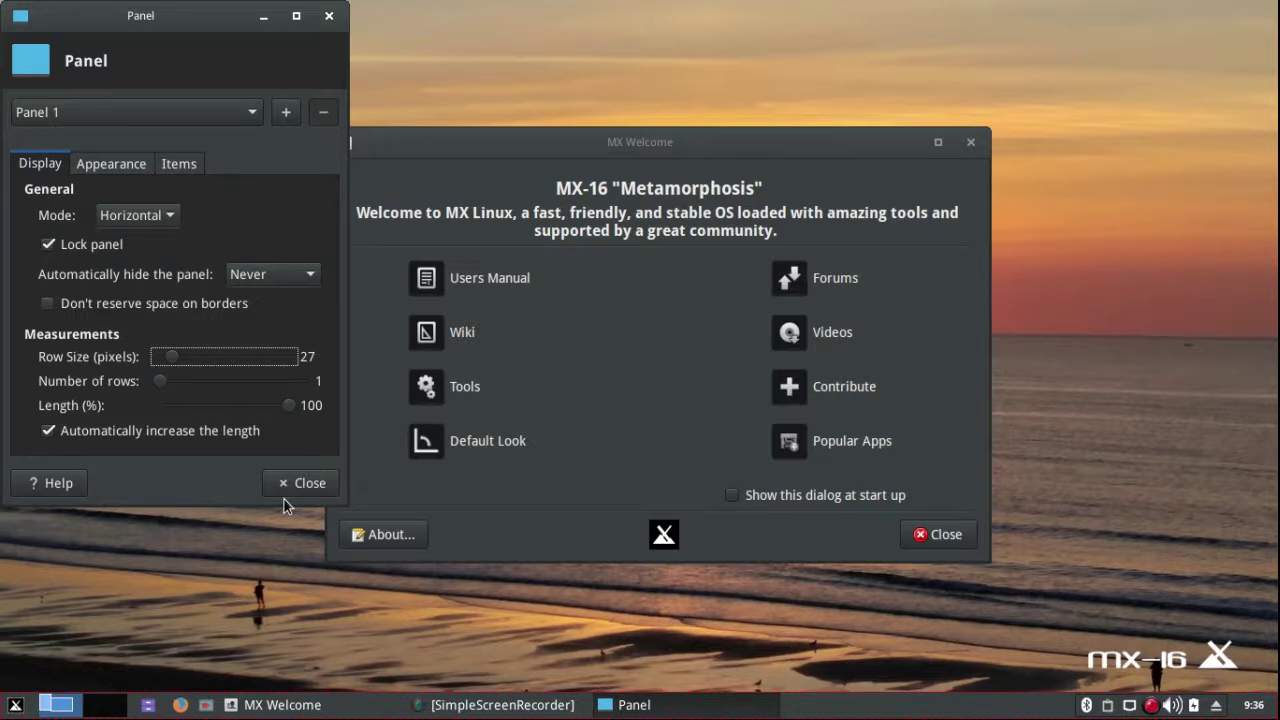
{"action": "left_click", "coordinate": [310, 485]}
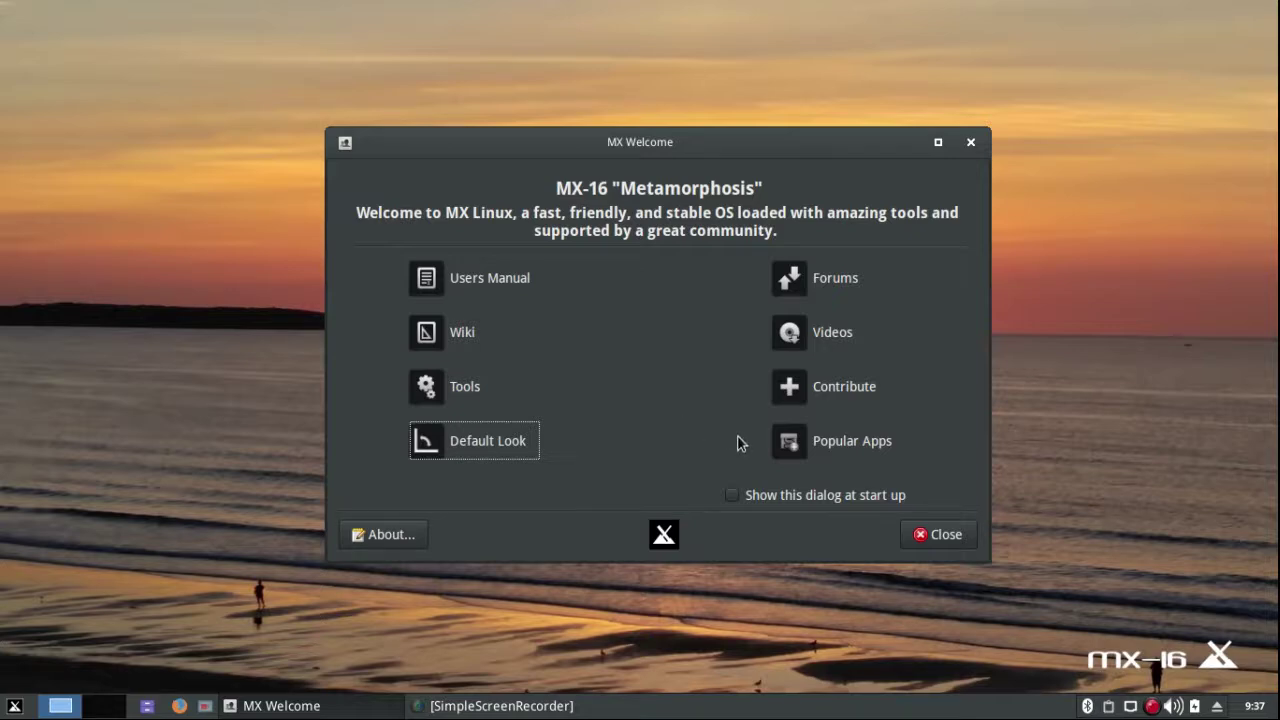
Step: Start Popular Apps from MX Welcome and authenticate with the administrative password
{"action": "left_click", "coordinate": [788, 447]}
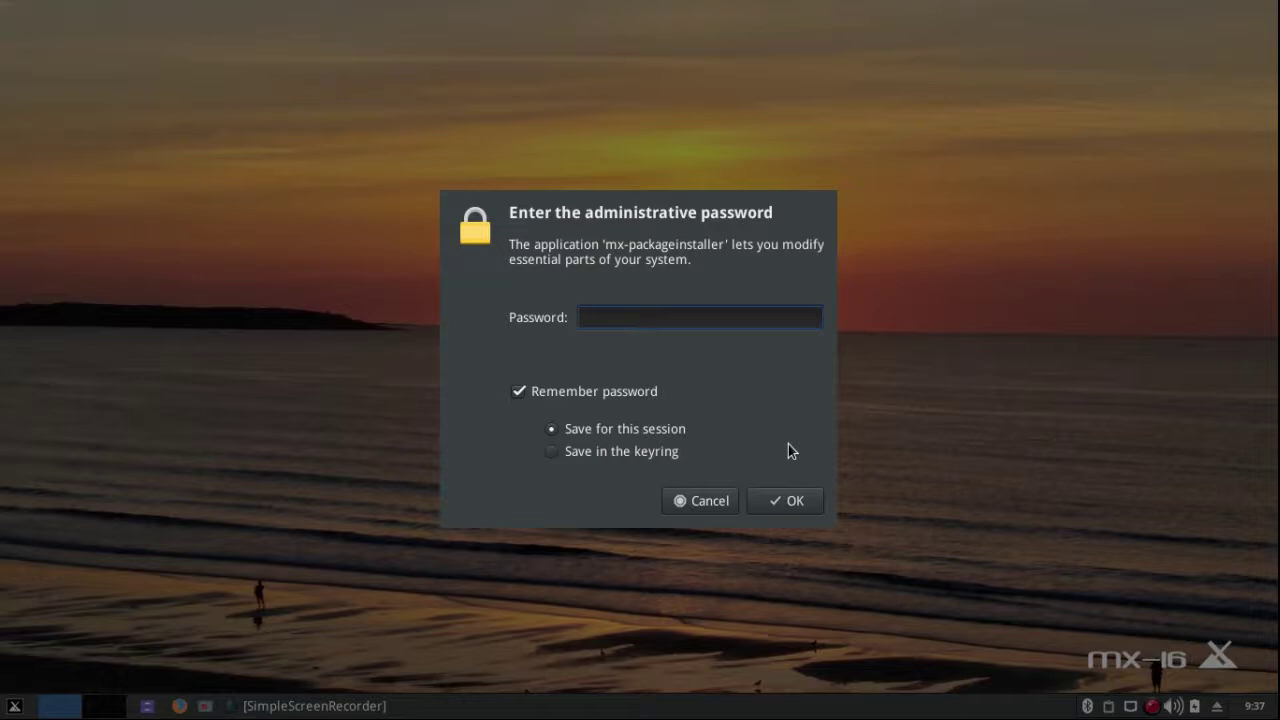
{"action": "type", "text": "••••••••"}
{"action": "left_click", "coordinate": [788, 505]}
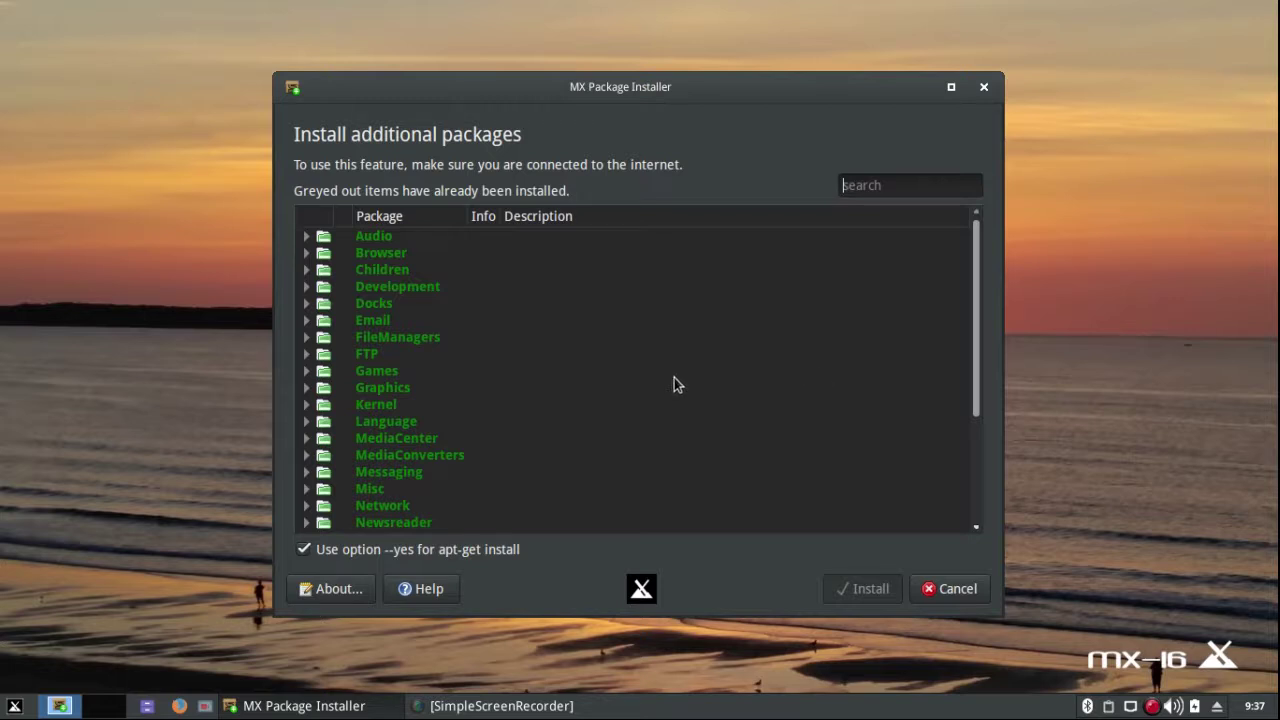
{"action": "left_click", "coordinate": [306, 238]}
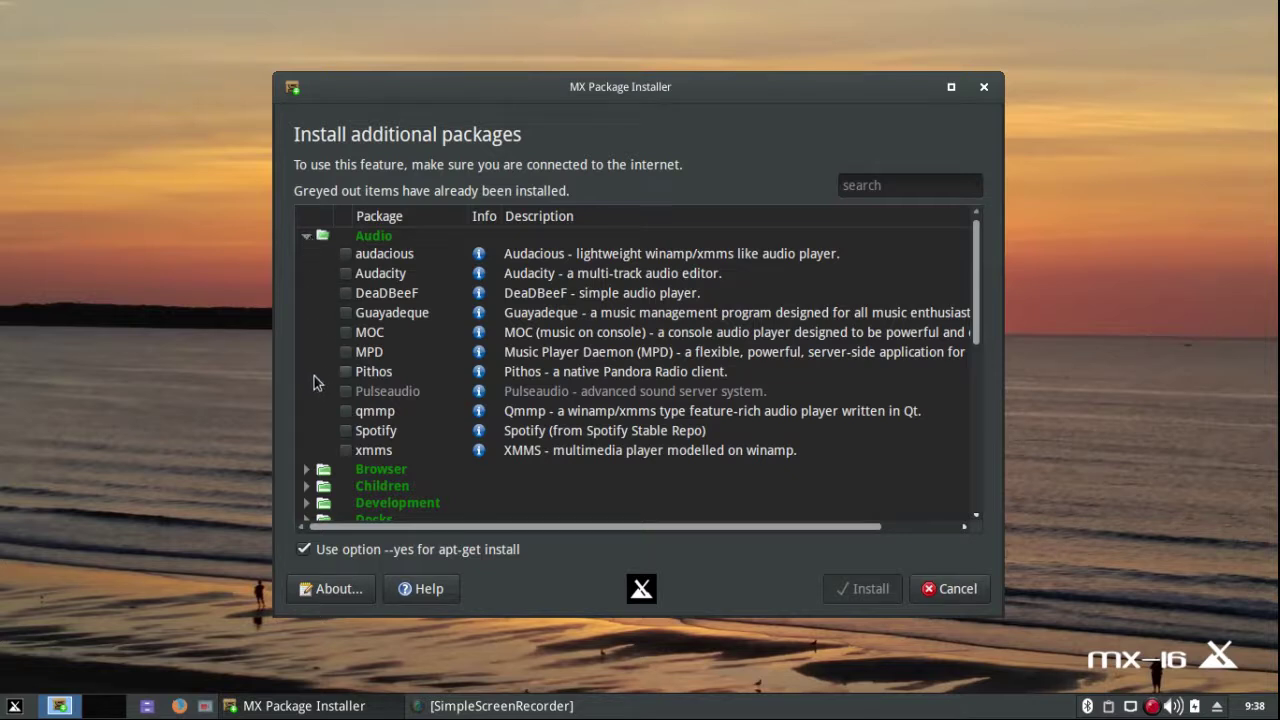
{"action": "left_click", "coordinate": [306, 238]}
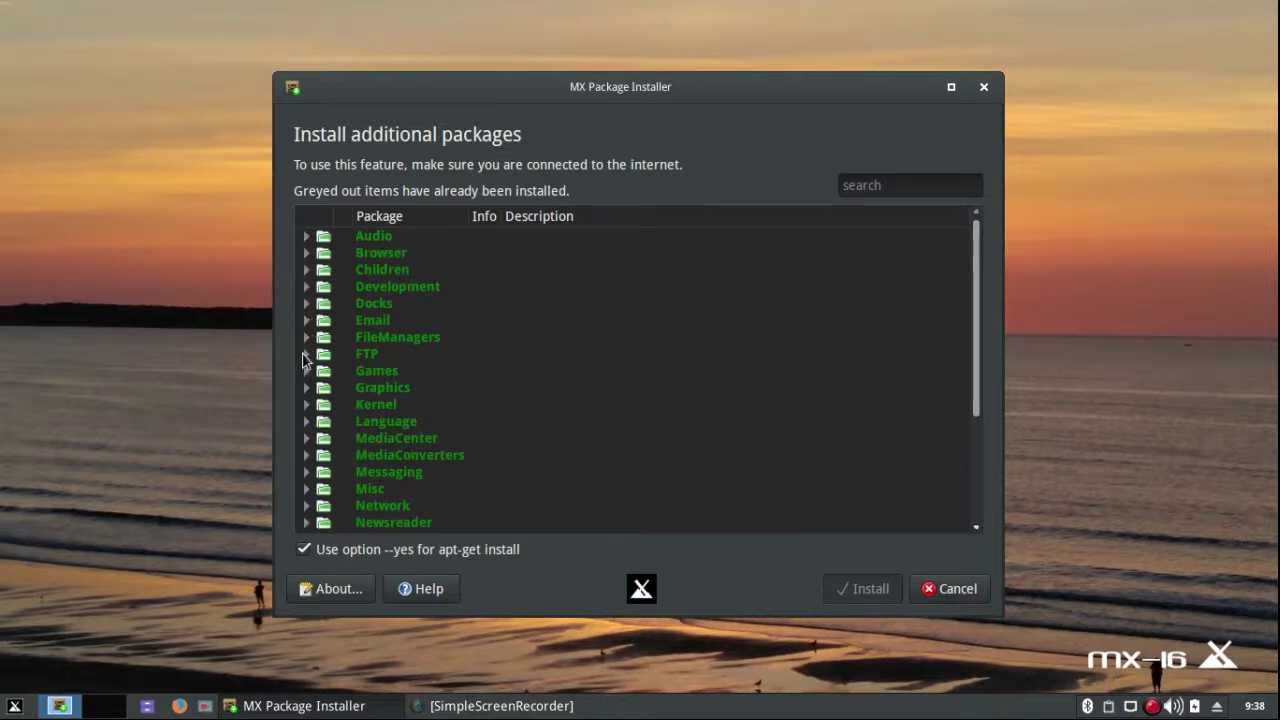
{"action": "left_click", "coordinate": [306, 439]}
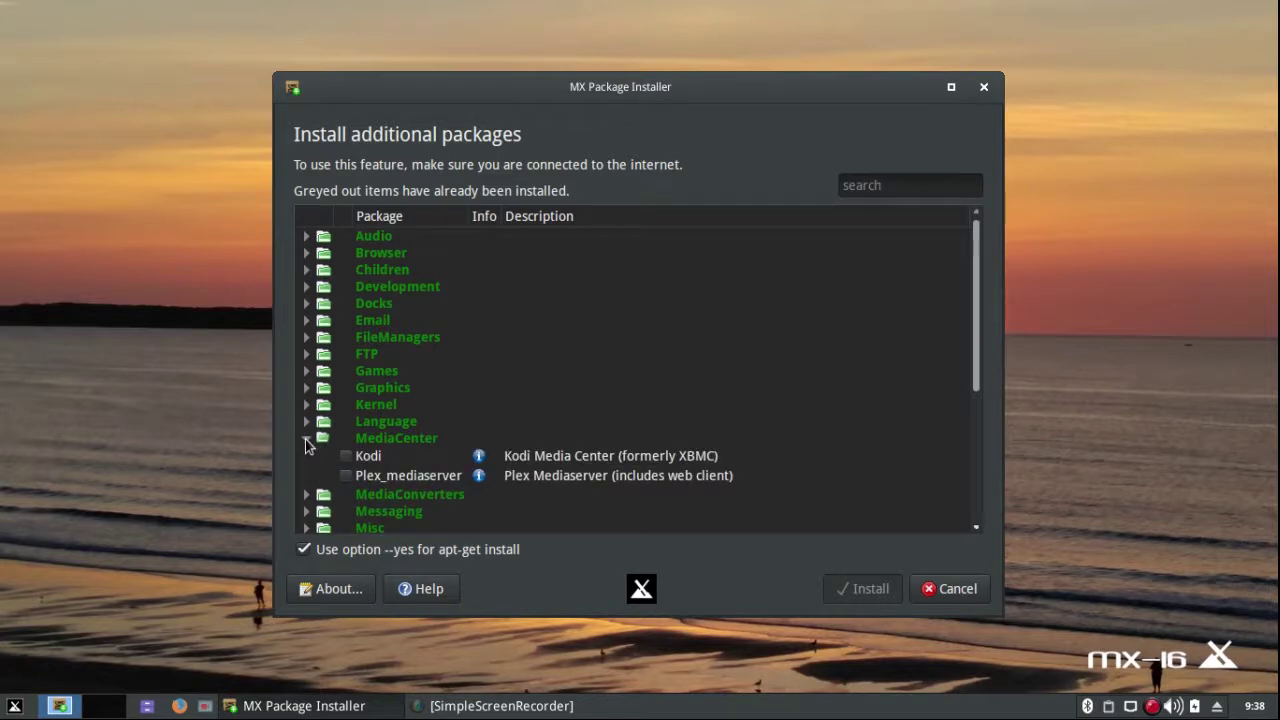
{"action": "left_click", "coordinate": [305, 439]}
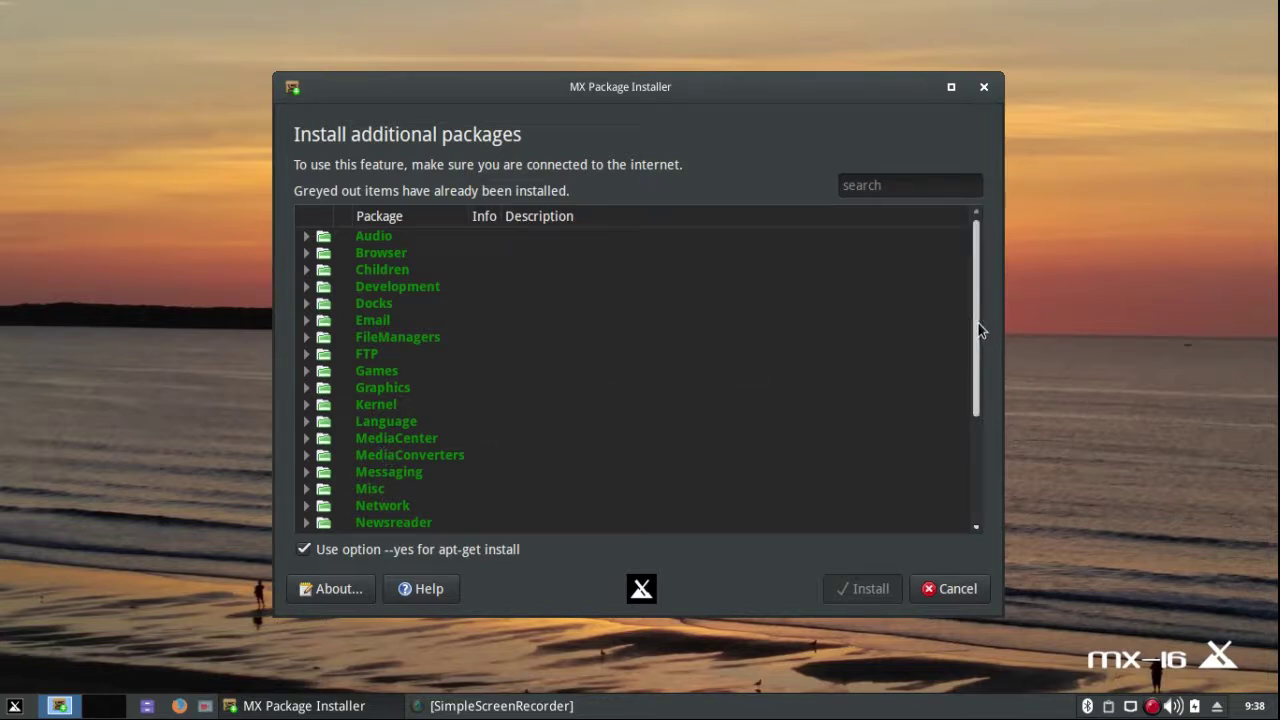
{"action": "left_click_drag", "start_coordinate": [979, 330], "coordinate": [979, 382]}
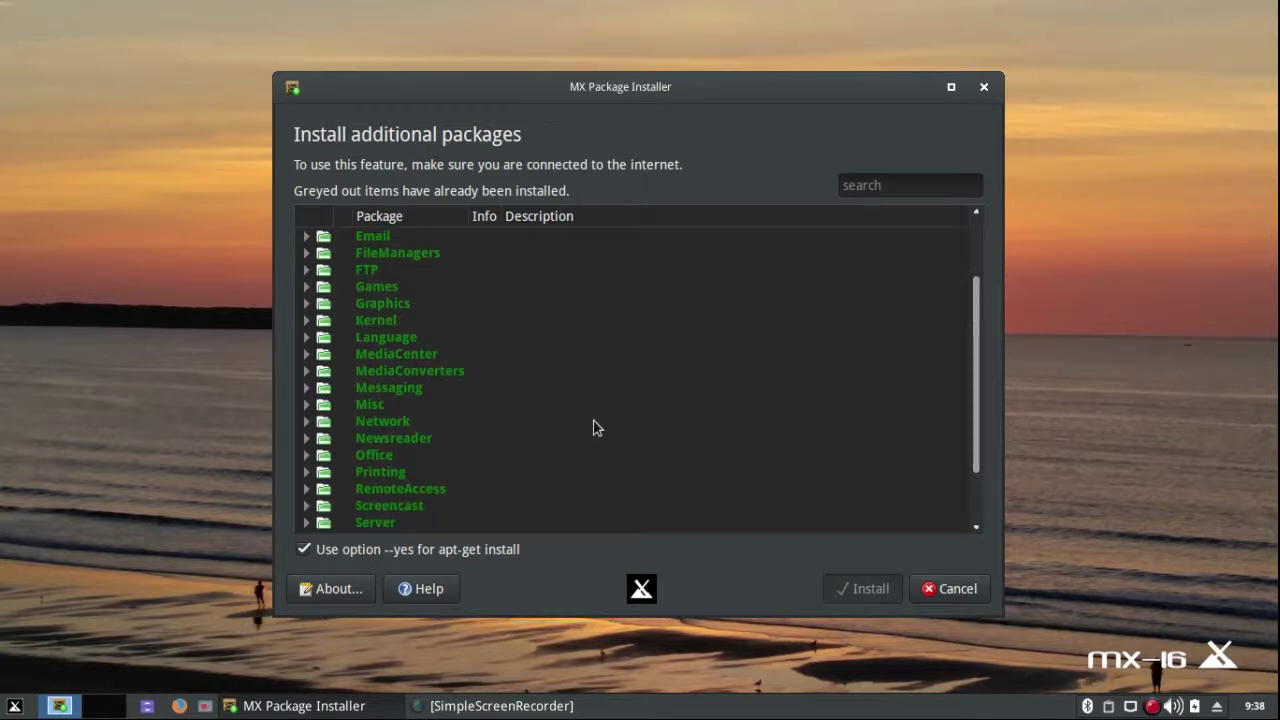
{"action": "left_click", "coordinate": [307, 506]}
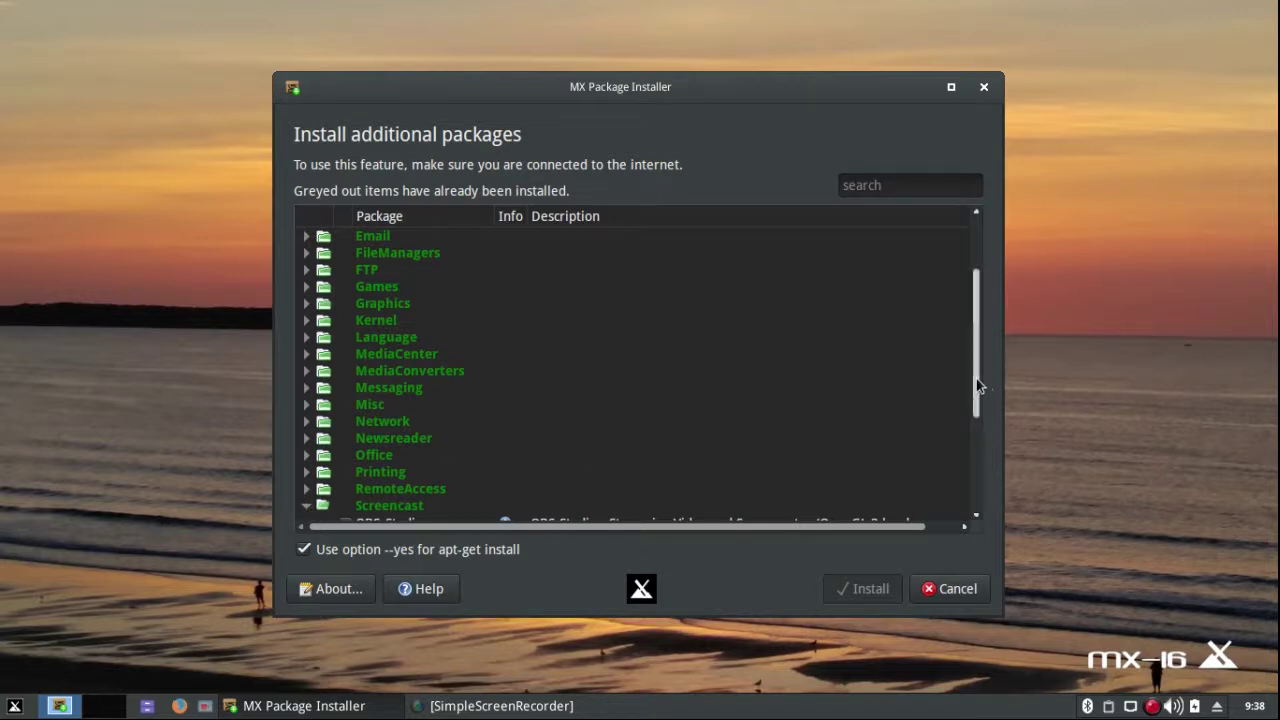
{"action": "left_click_drag", "start_coordinate": [980, 383], "coordinate": [981, 428]}
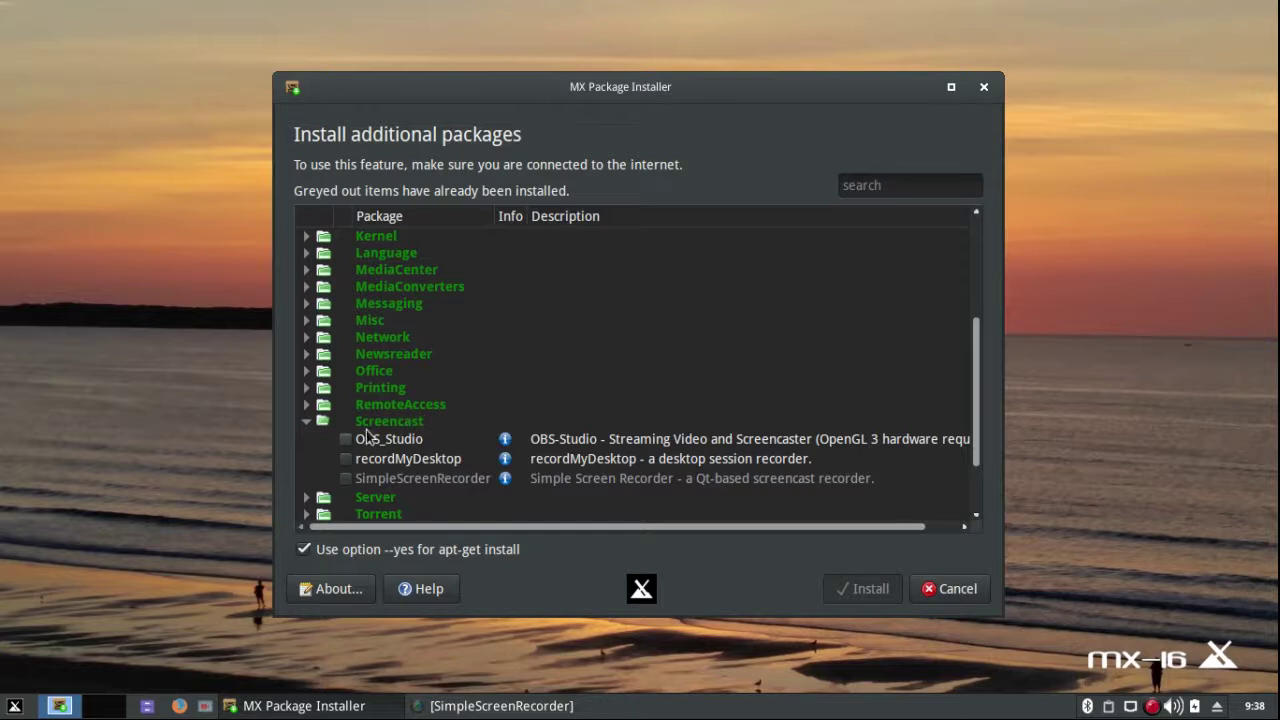
{"action": "left_click", "coordinate": [306, 424]}
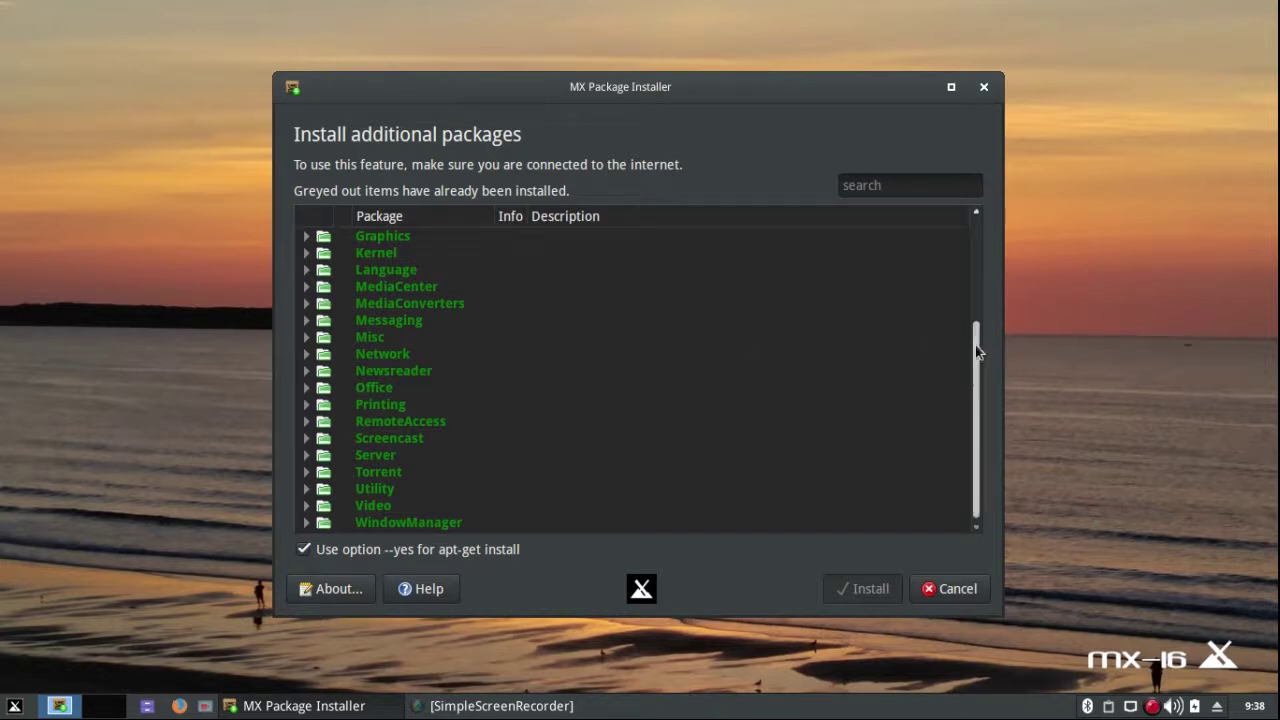
{"action": "left_click_drag", "start_coordinate": [976, 345], "coordinate": [988, 216]}
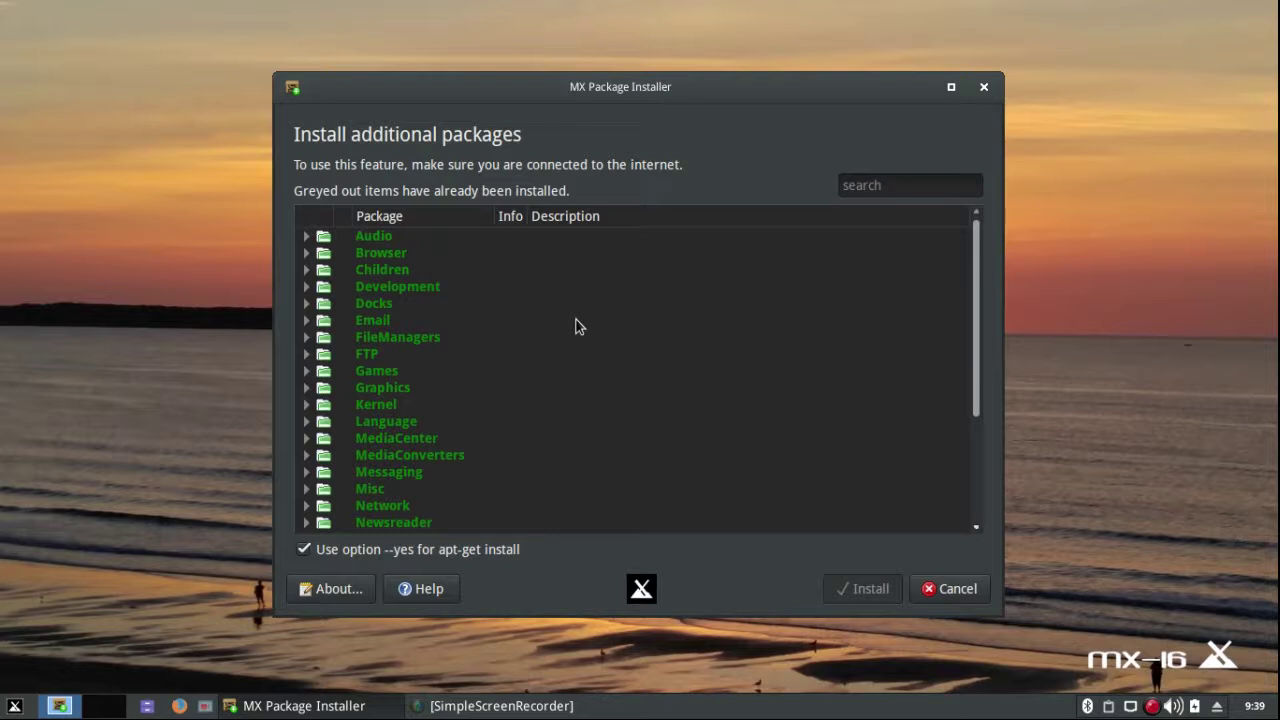
Step: Close the Package Installer and launch Codecs Installer from MX Tools
{"action": "left_click", "coordinate": [981, 89]}
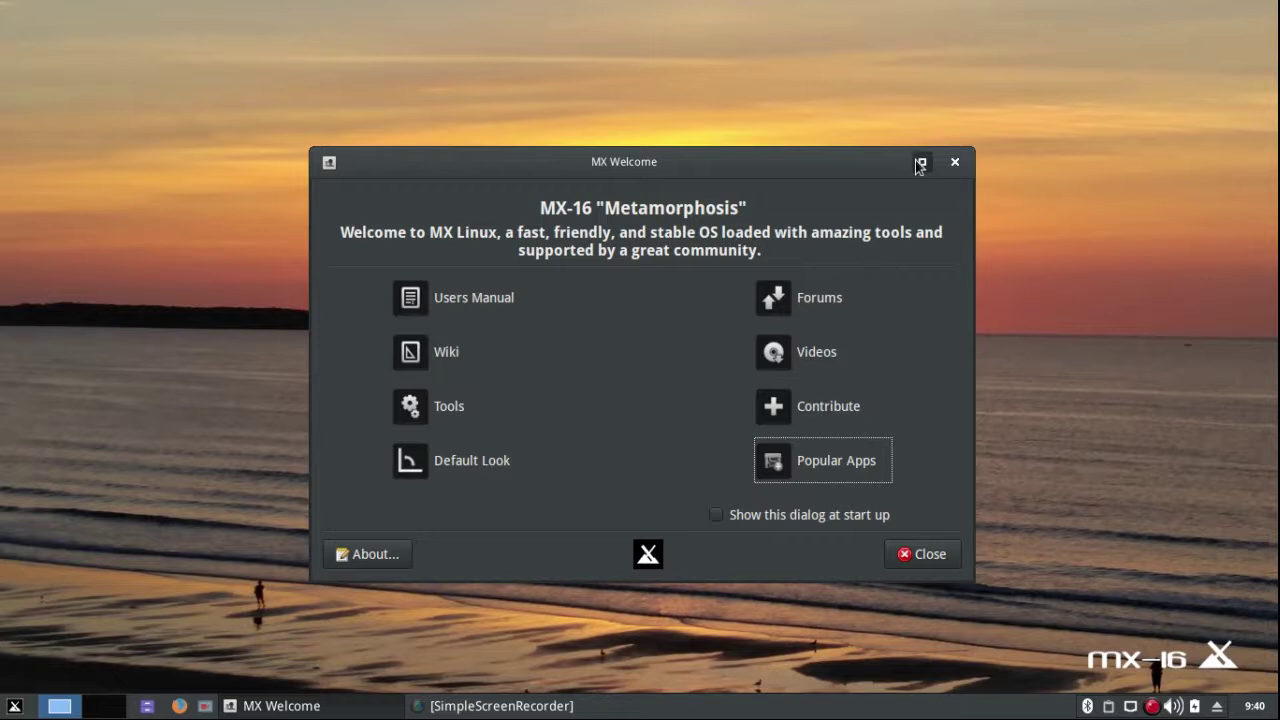
{"action": "left_click", "coordinate": [411, 406]}
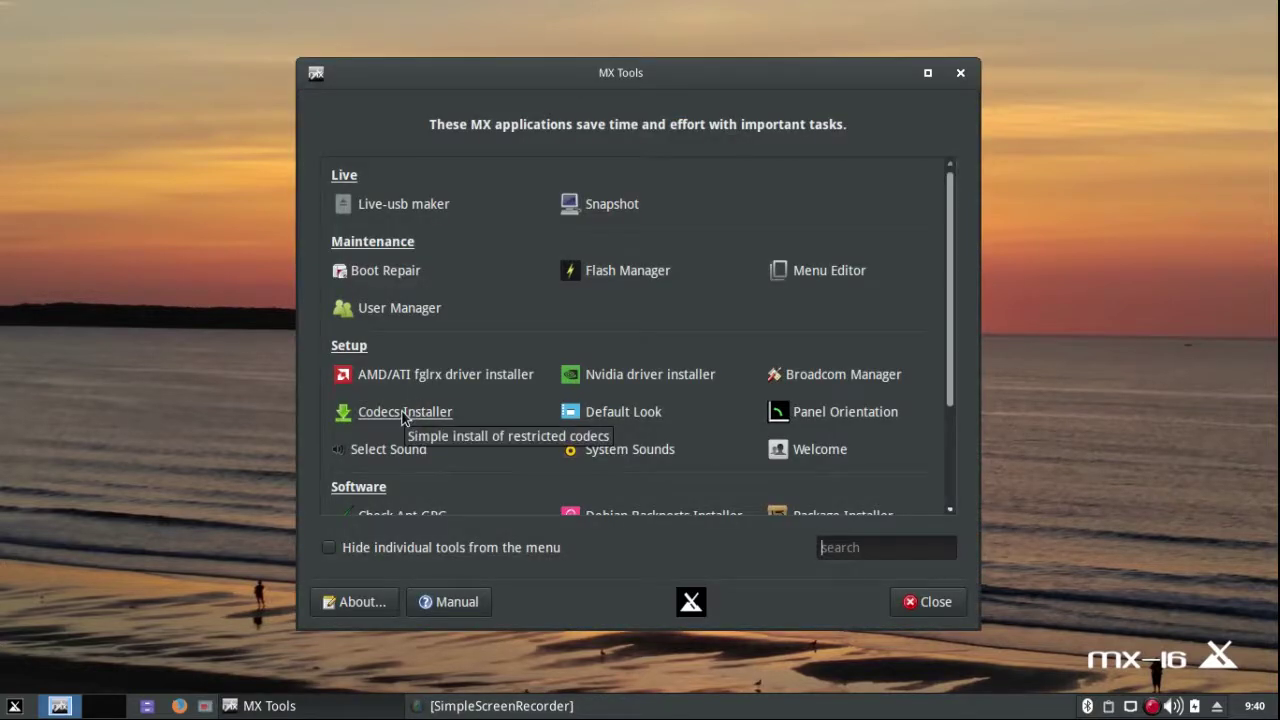
{"action": "left_click", "coordinate": [402, 413]}
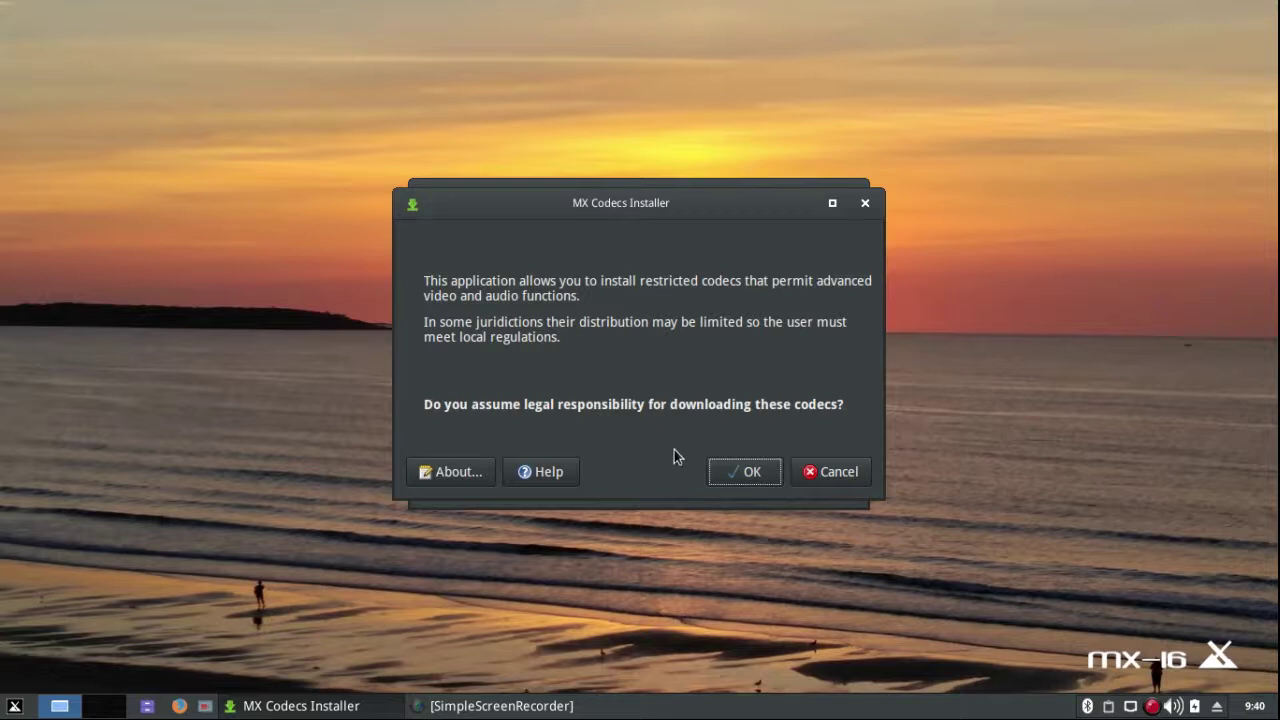
Step: Accept legal responsibility, install the codecs to 100%, and dismiss the Finished and permissions notices
{"action": "left_click", "coordinate": [727, 467]}
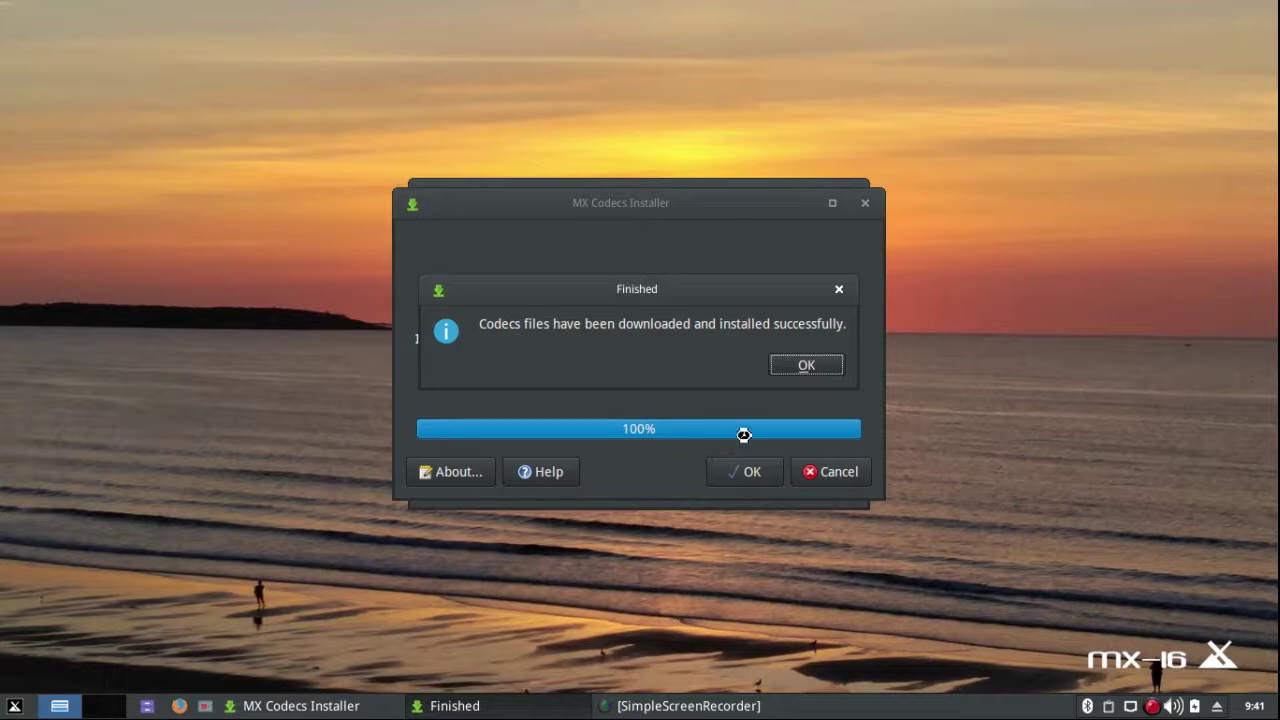
{"action": "left_click", "coordinate": [803, 368]}
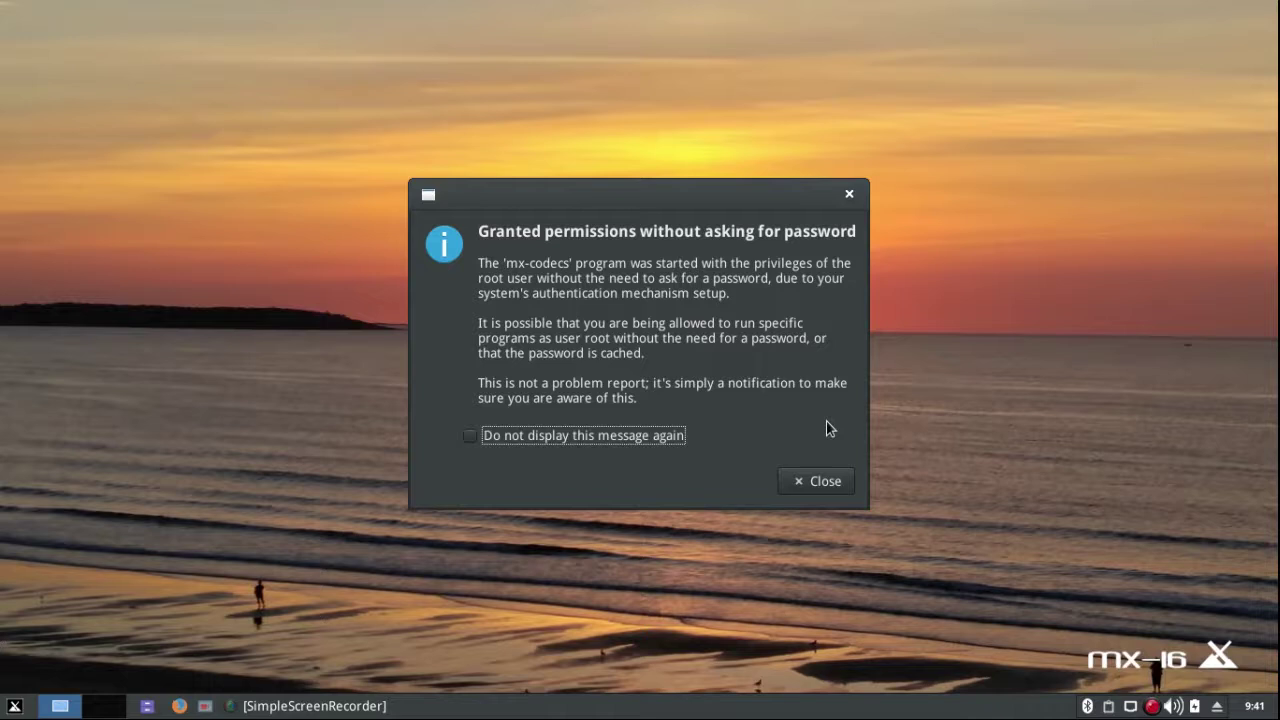
{"action": "left_click", "coordinate": [816, 488]}
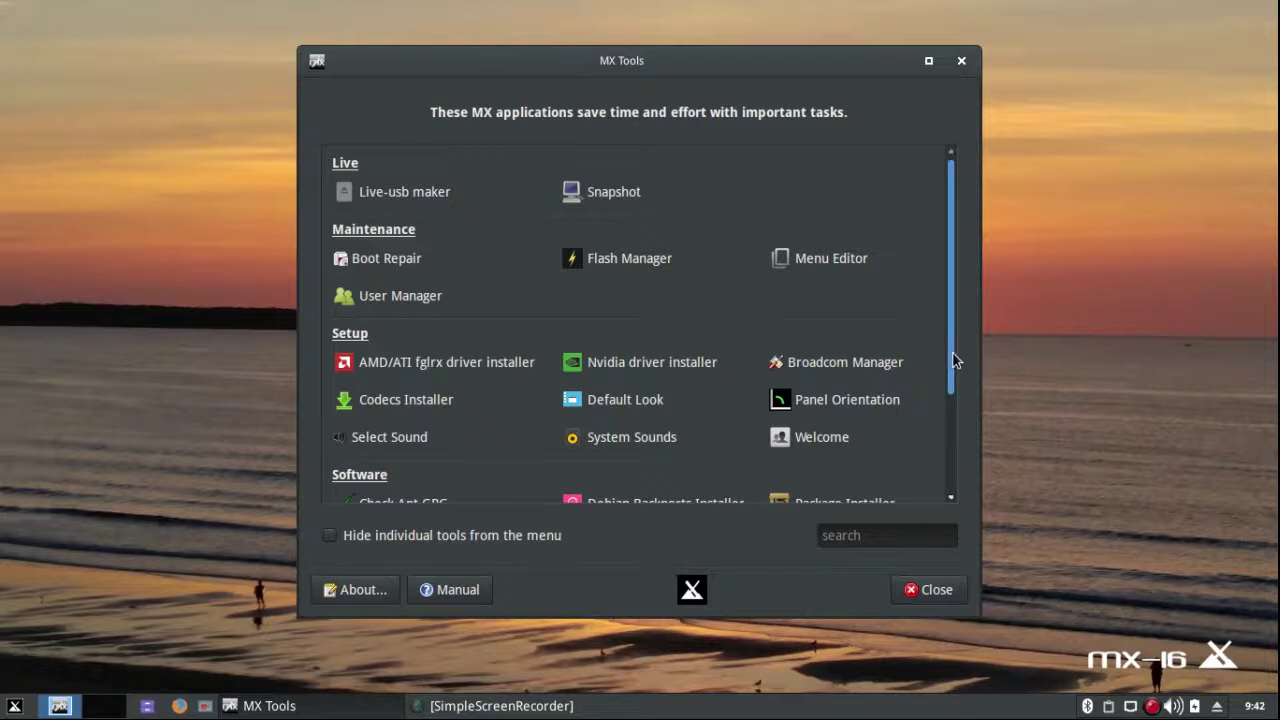
Step: Close the MX Tools window and then the MX Welcome window
{"action": "left_click_drag", "start_coordinate": [953, 360], "coordinate": [932, 451]}
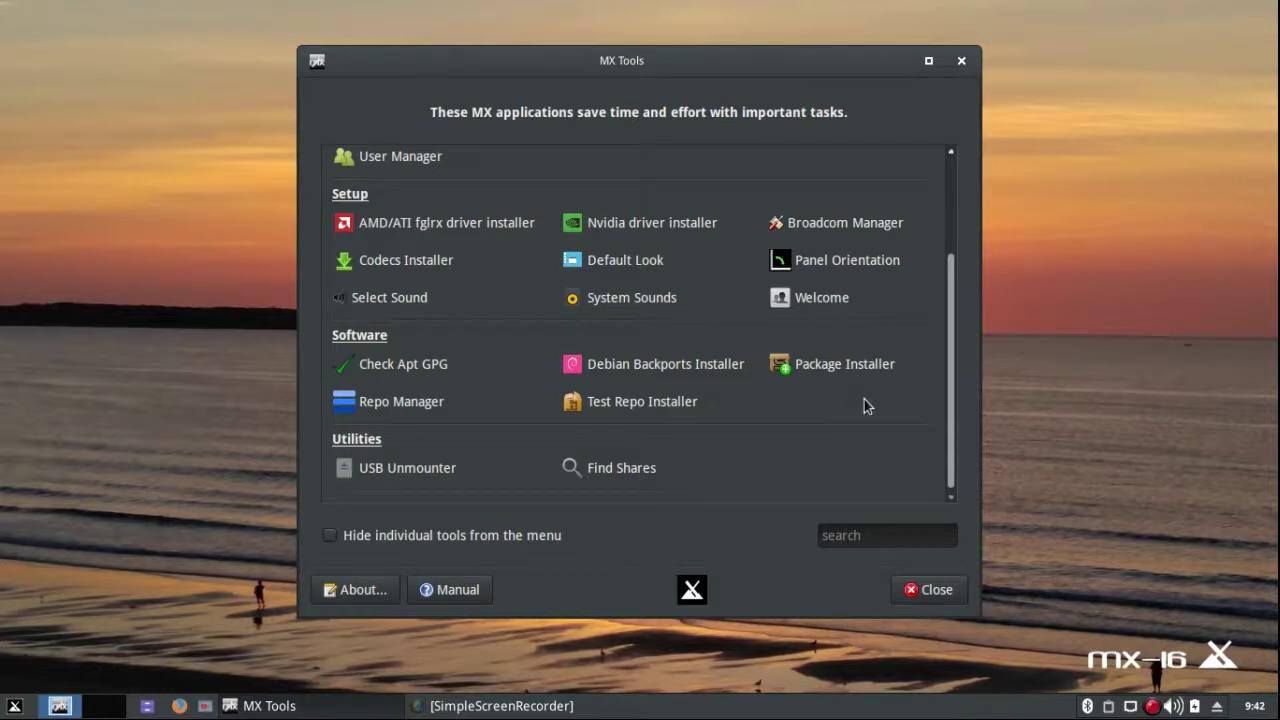
{"action": "left_click", "coordinate": [966, 62]}
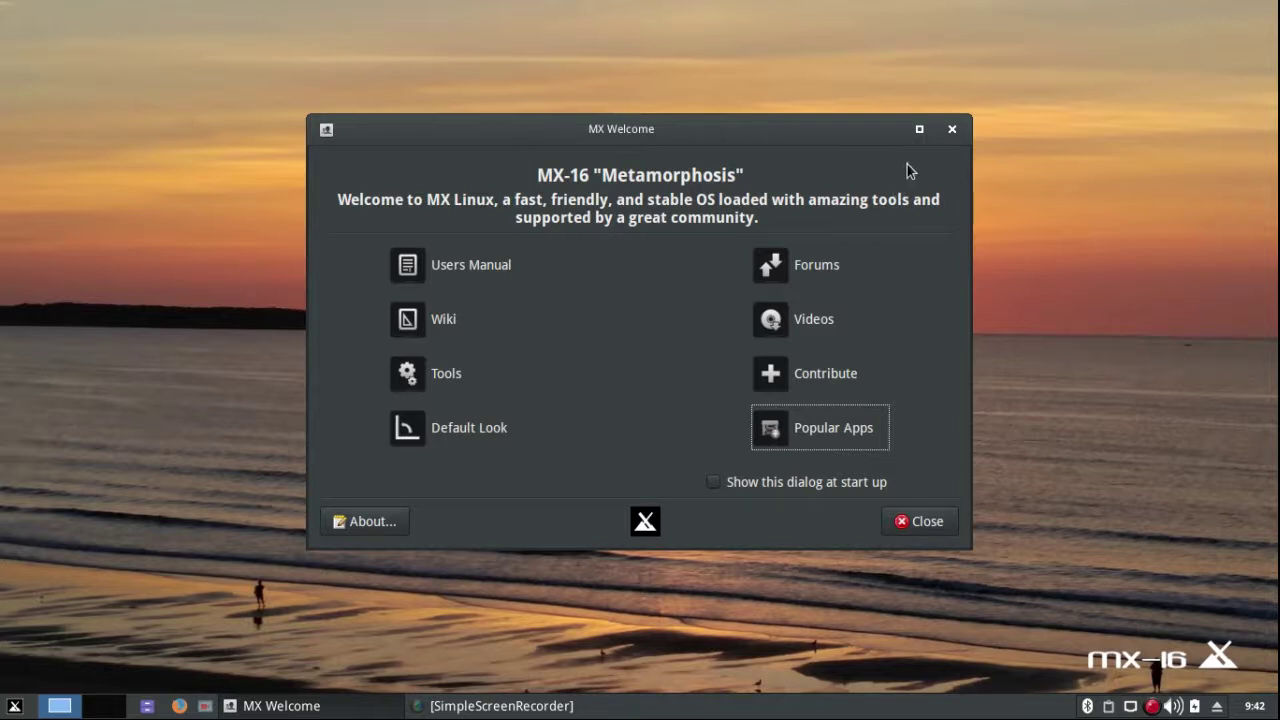
{"action": "left_click", "coordinate": [952, 130]}
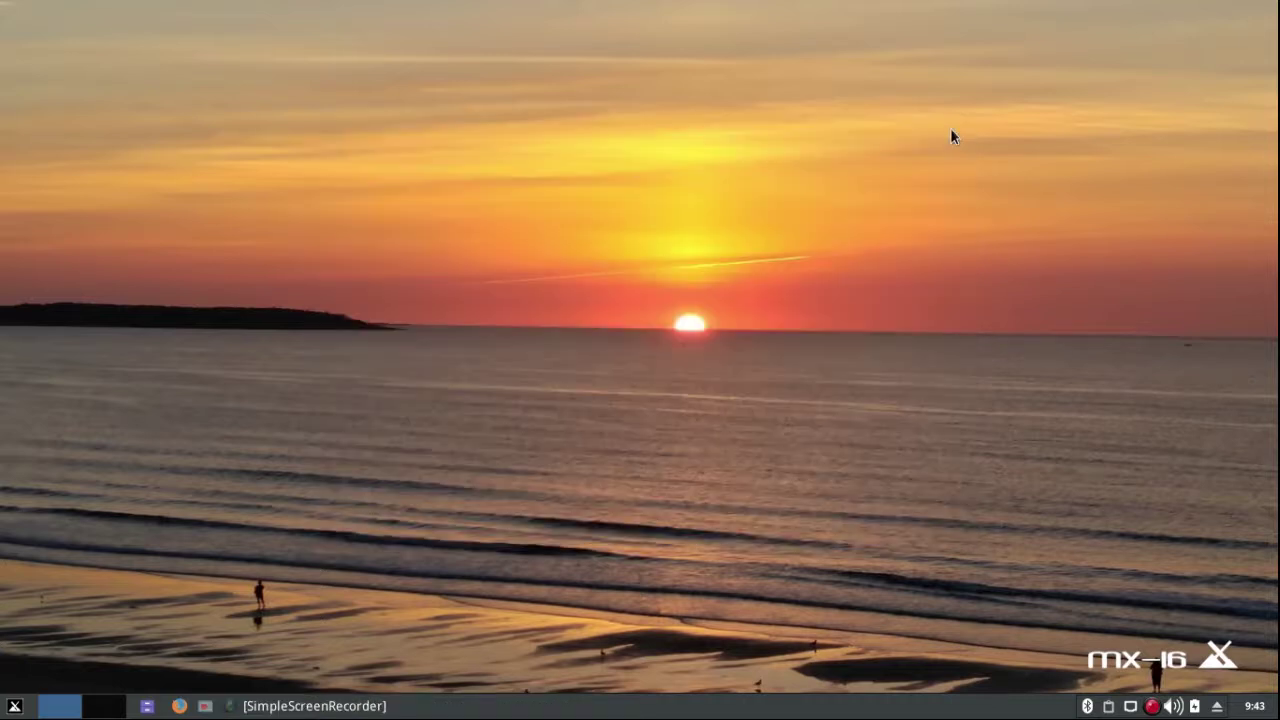
Step: Set songdo-incheon-logo.jpg as the wallpaper in Desktop Settings' Background tab
{"action": "right_click", "coordinate": [541, 381]}
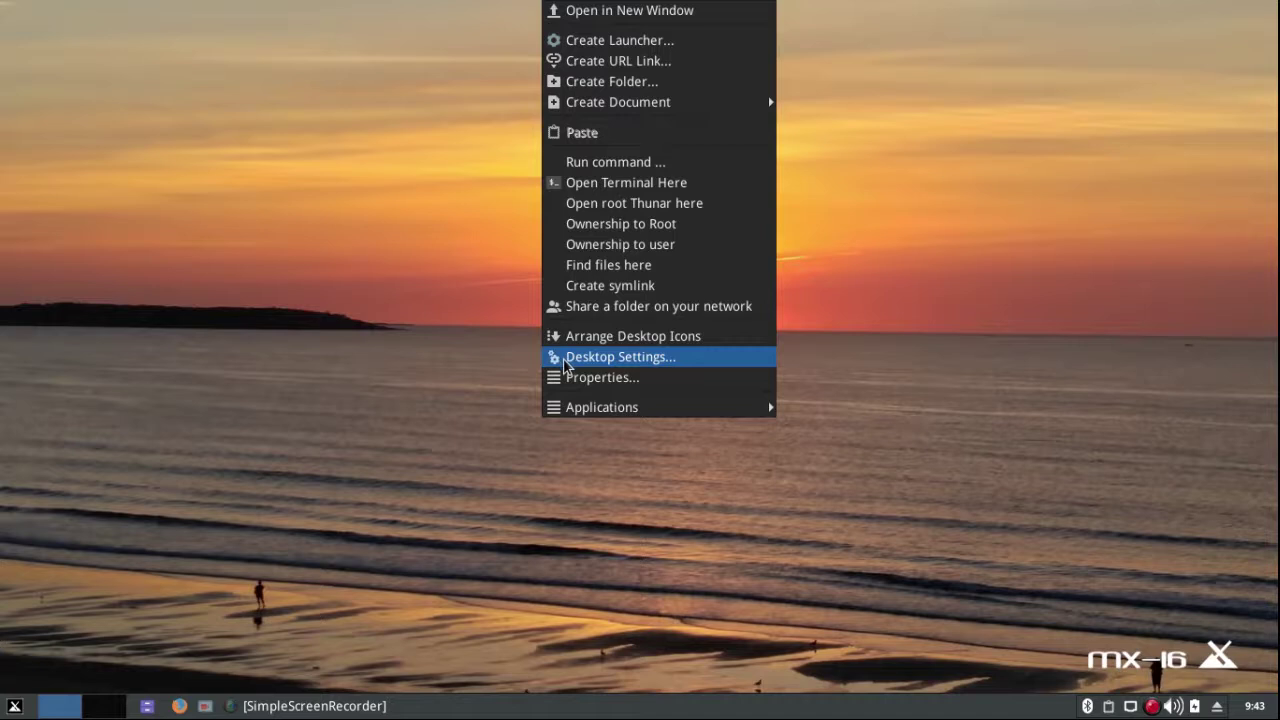
{"action": "left_click", "coordinate": [564, 358]}
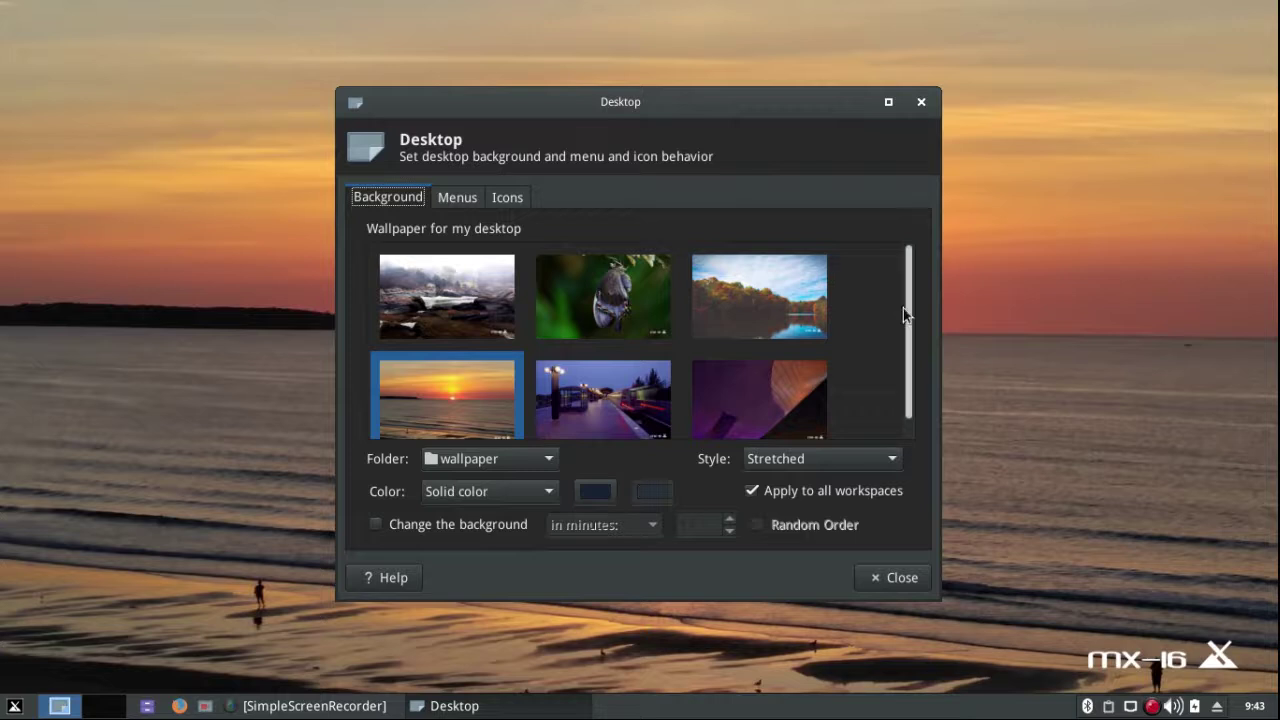
{"action": "scroll", "coordinate": [911, 325], "scroll_direction": "down", "scroll_amount": 1}
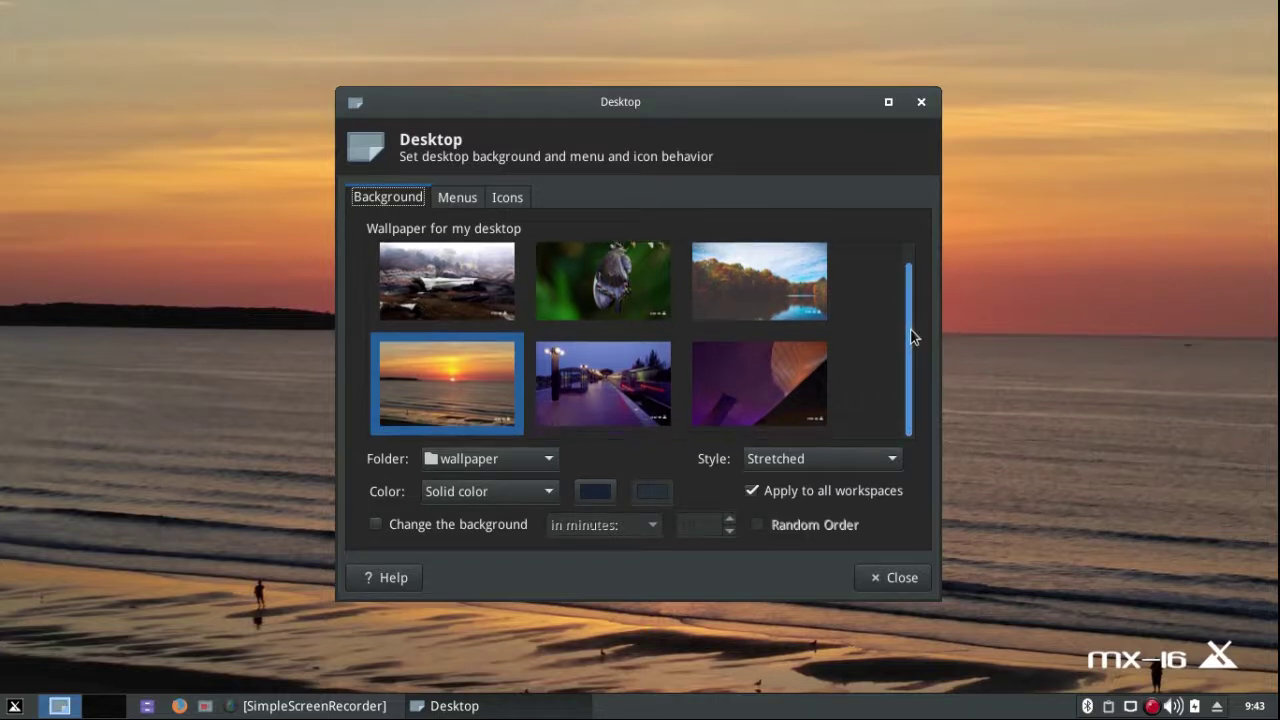
{"action": "left_click", "coordinate": [741, 373]}
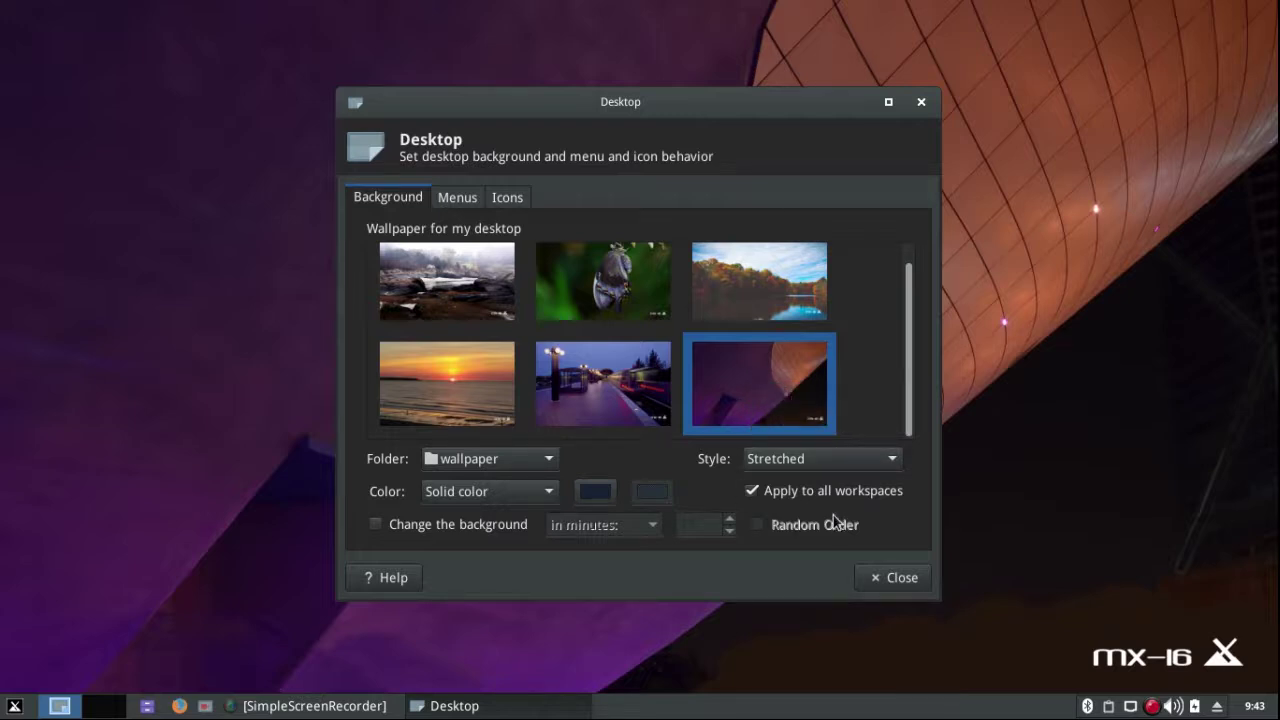
{"action": "left_click", "coordinate": [876, 580]}
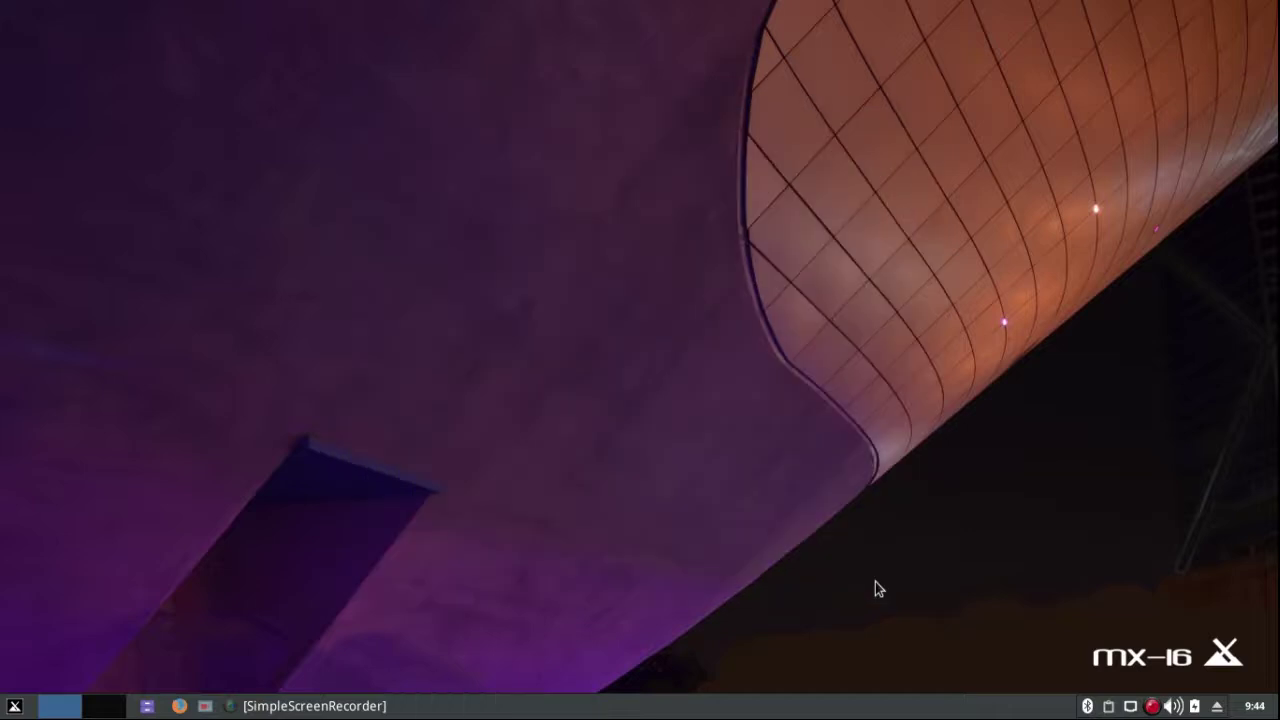